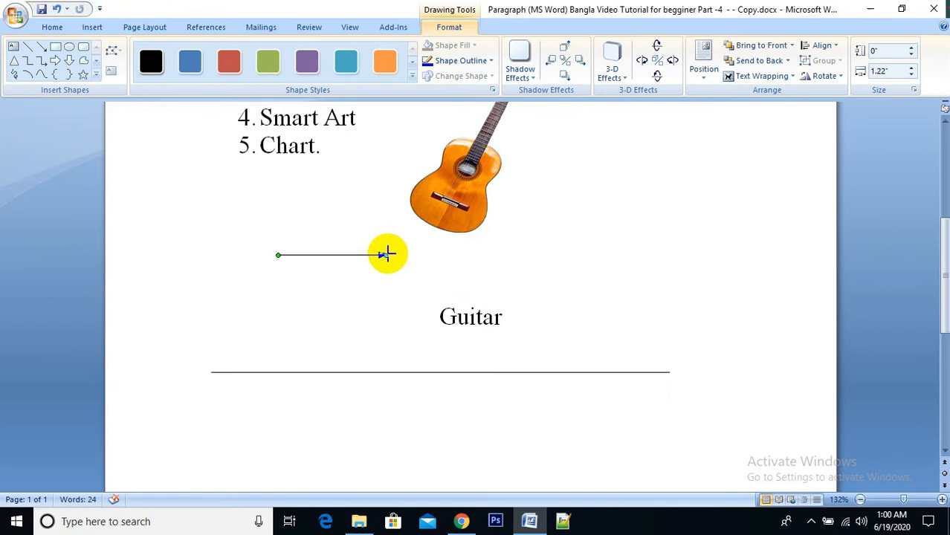
# Step: Draw a vertical arrow about 0.43" tall and place it between the guitar picture and its Guitar caption, pointing up
pyautogui.moveTo(388, 254); pyautogui.dragTo(280, 218)
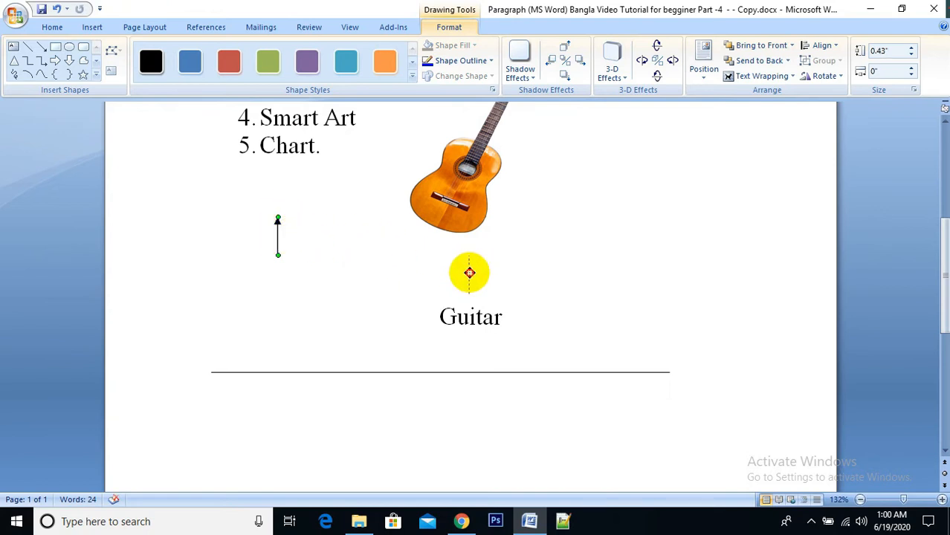
pyautogui.click(547, 286)
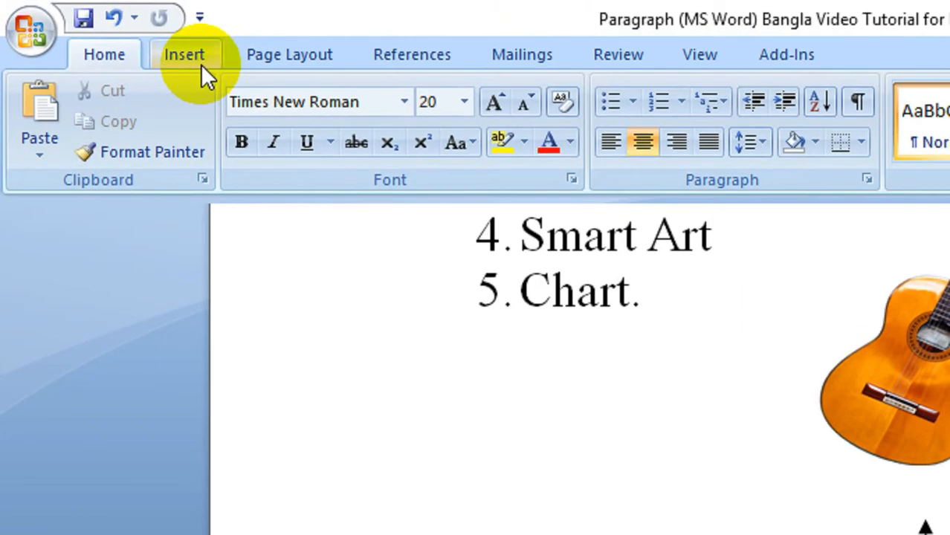
pyautogui.click(100, 31)
pyautogui.click(424, 104)
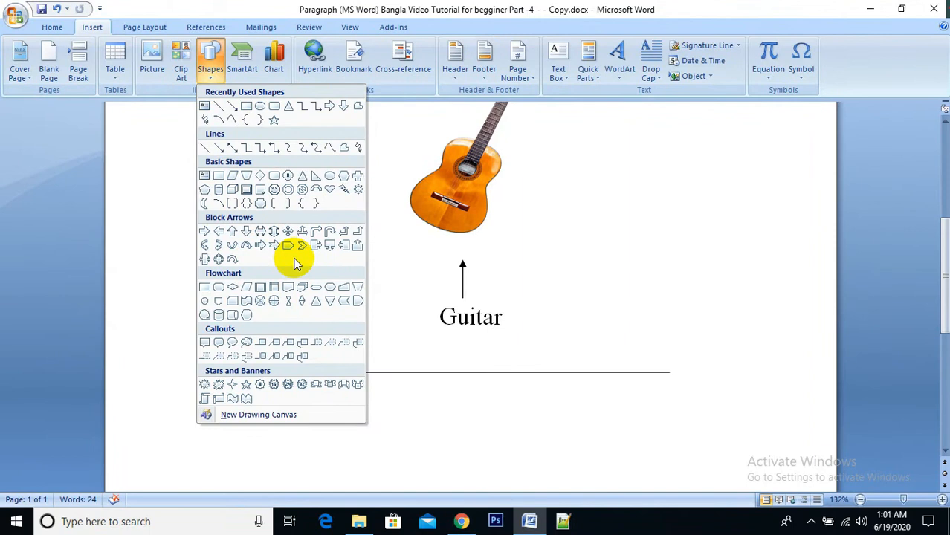
pyautogui.click(473, 259)
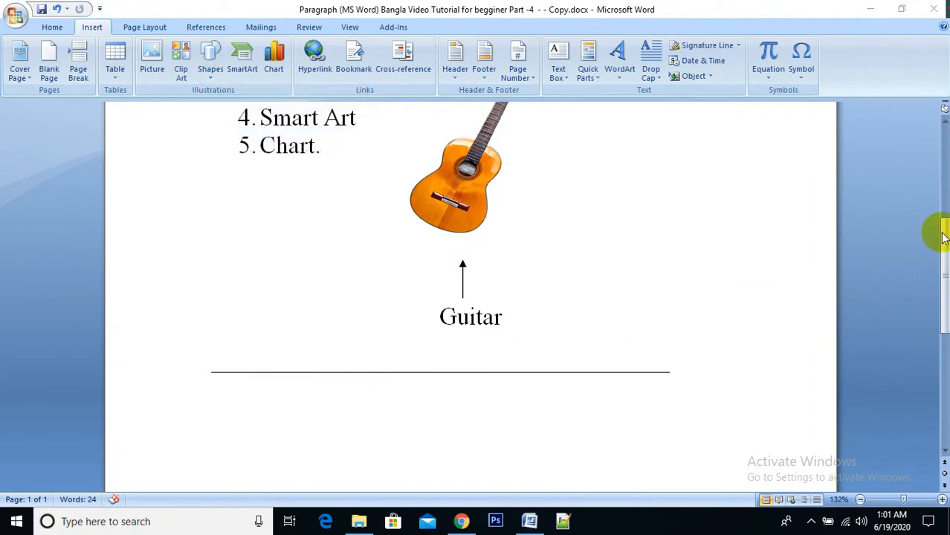
pyautogui.moveTo(946, 251); pyautogui.dragTo(935, 186)
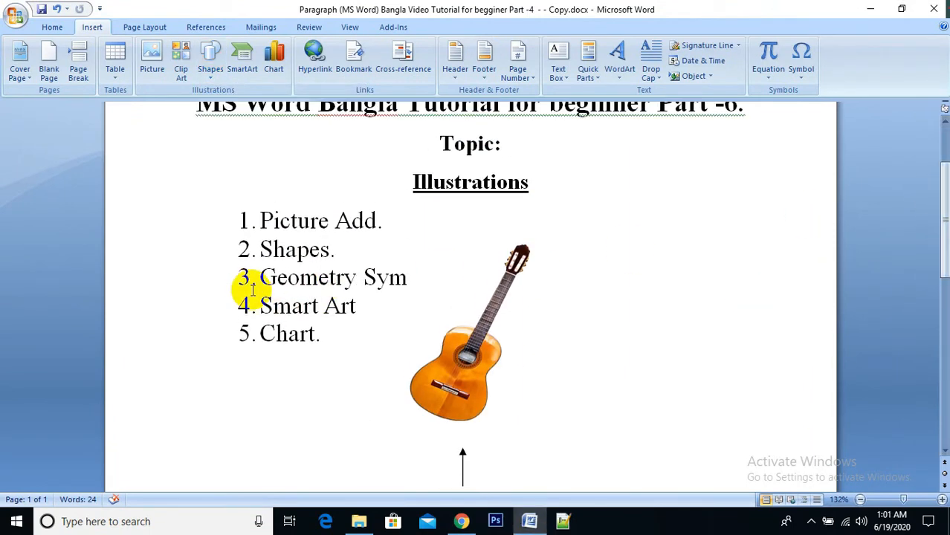
pyautogui.moveTo(259, 277); pyautogui.dragTo(441, 278)
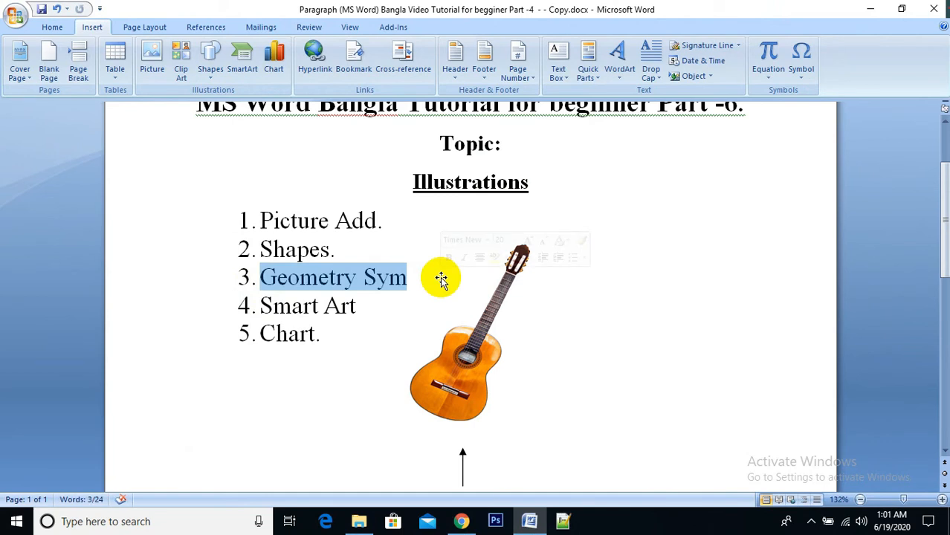
# Step: Draw a circle about 1.38" in diameter in the empty area below the horizontal line and move it up beneath that line
pyautogui.moveTo(944, 237); pyautogui.dragTo(944, 370)
pyautogui.click(499, 270)
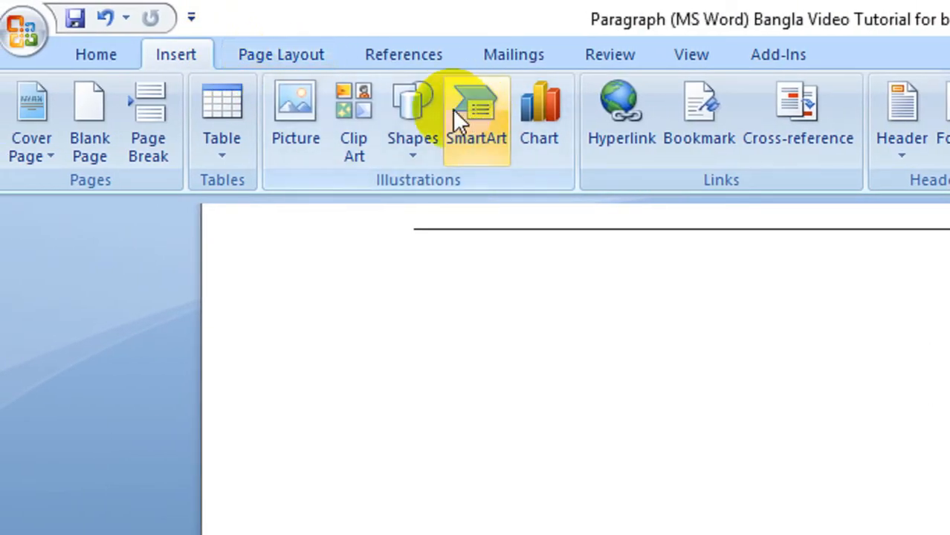
pyautogui.click(413, 108)
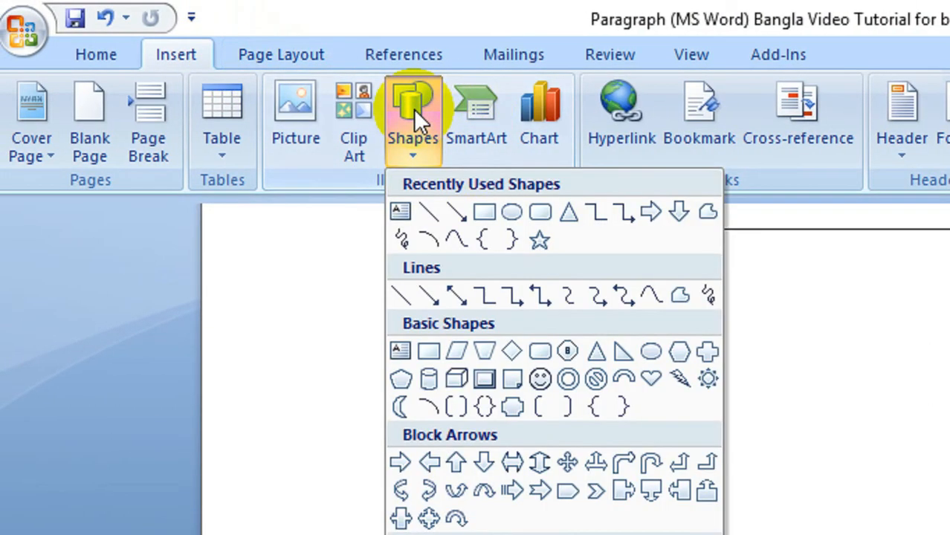
pyautogui.click(509, 215)
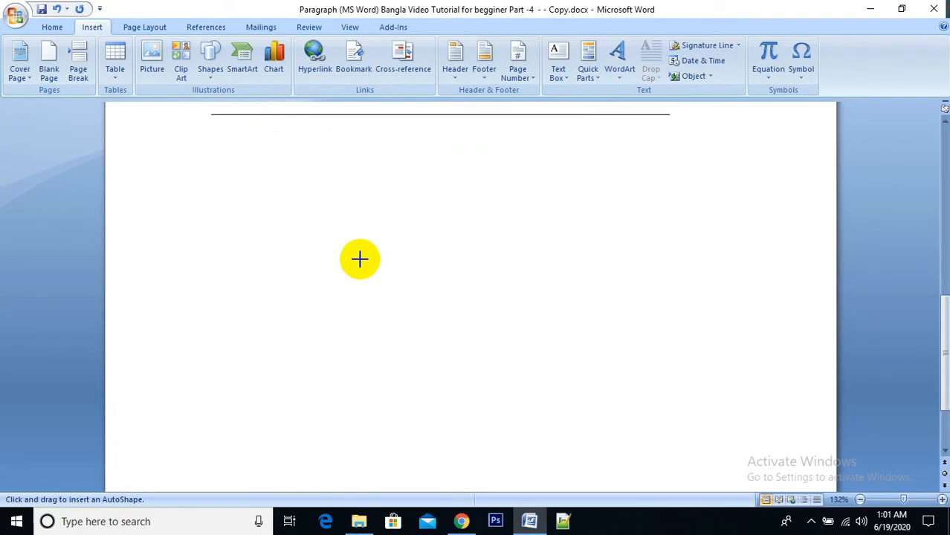
pyautogui.moveTo(363, 262)
pyautogui.mouseDown()
pyautogui.moveTo(503, 367)
pyautogui.moveTo(505, 356)
pyautogui.moveTo(483, 342)
pyautogui.mouseUp()
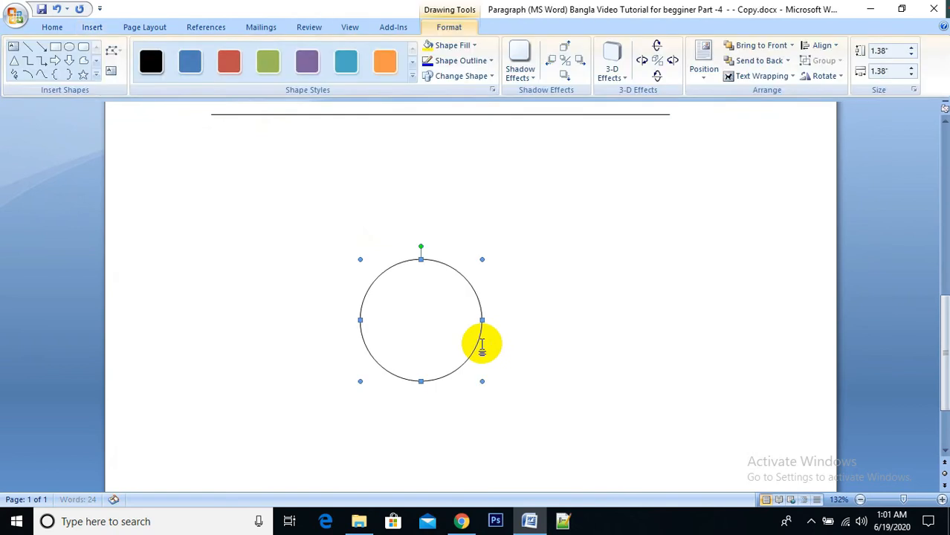
pyautogui.click(488, 325)
pyautogui.moveTo(428, 318); pyautogui.dragTo(462, 209)
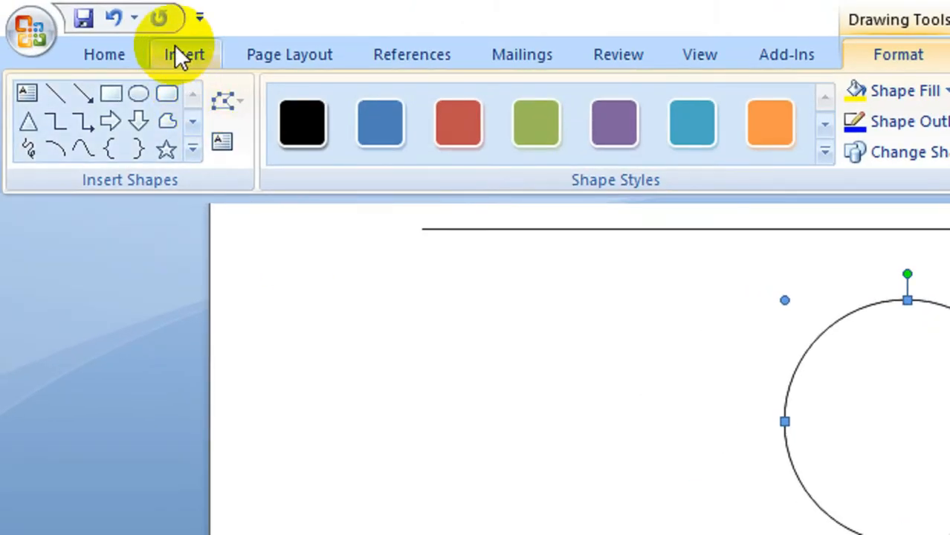
# Step: Draw a right triangle in the empty area below the circle
pyautogui.click(176, 48)
pyautogui.click(420, 108)
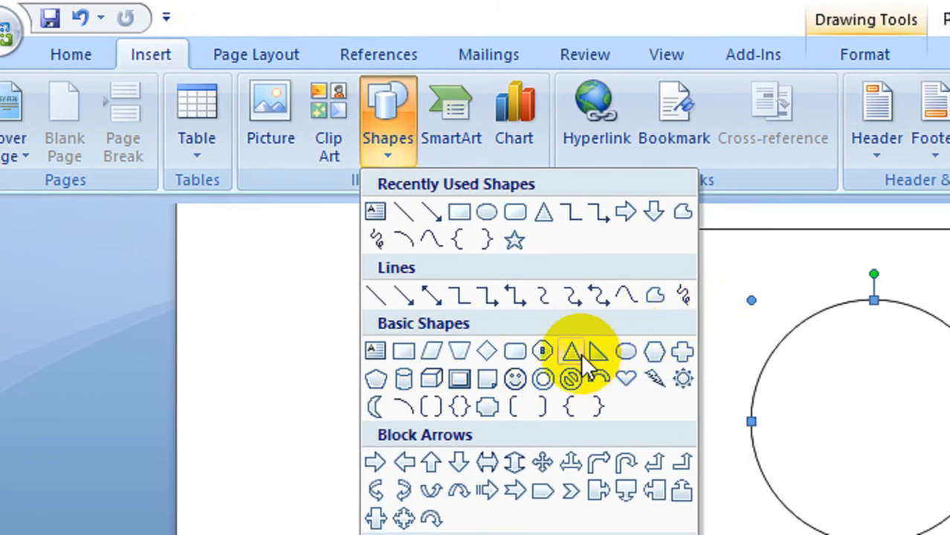
pyautogui.click(601, 353)
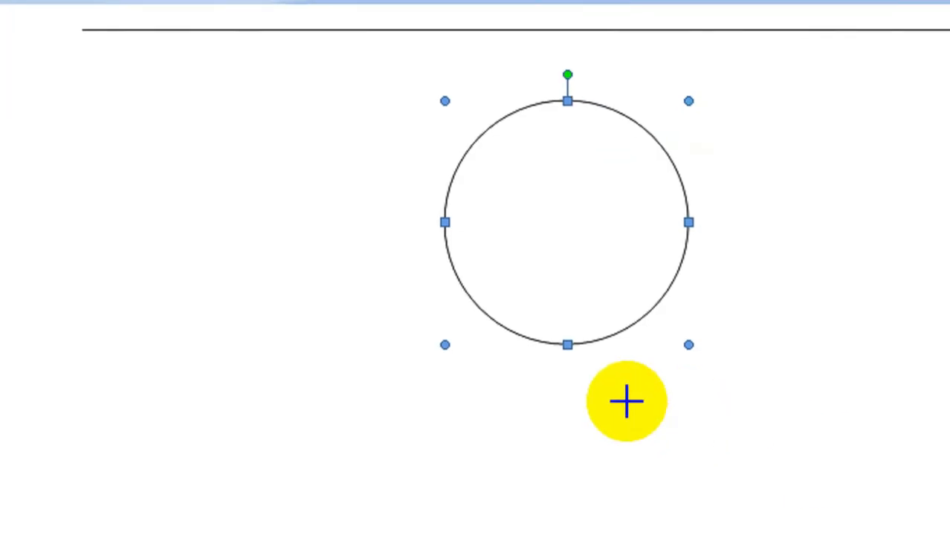
pyautogui.moveTo(618, 401); pyautogui.dragTo(862, 534)
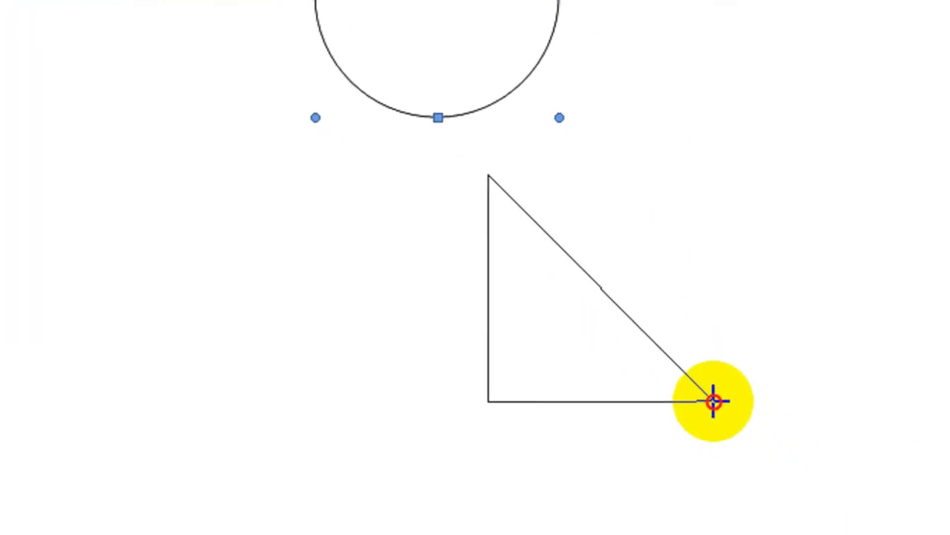
pyautogui.moveTo(723, 414); pyautogui.dragTo(725, 415)
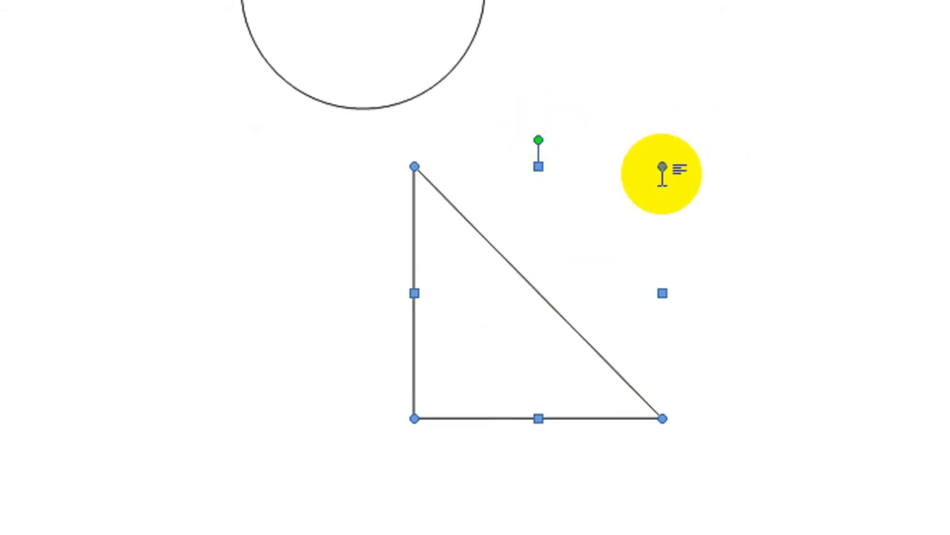
# Step: Resize the right triangle to about 1.07" high and 1.15" wide, and move it to the lower left of the circle
pyautogui.moveTo(664, 167); pyautogui.dragTo(260, 534)
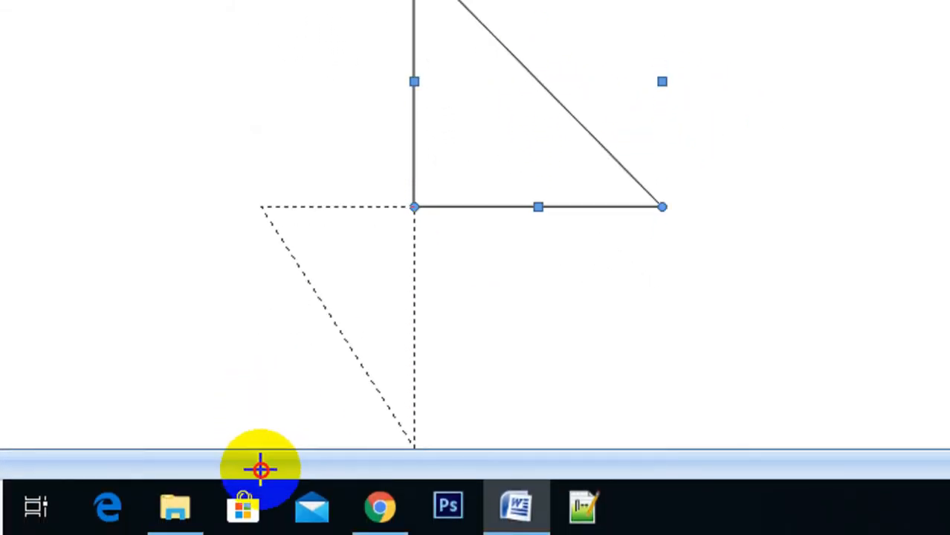
pyautogui.moveTo(260, 468); pyautogui.dragTo(649, 145)
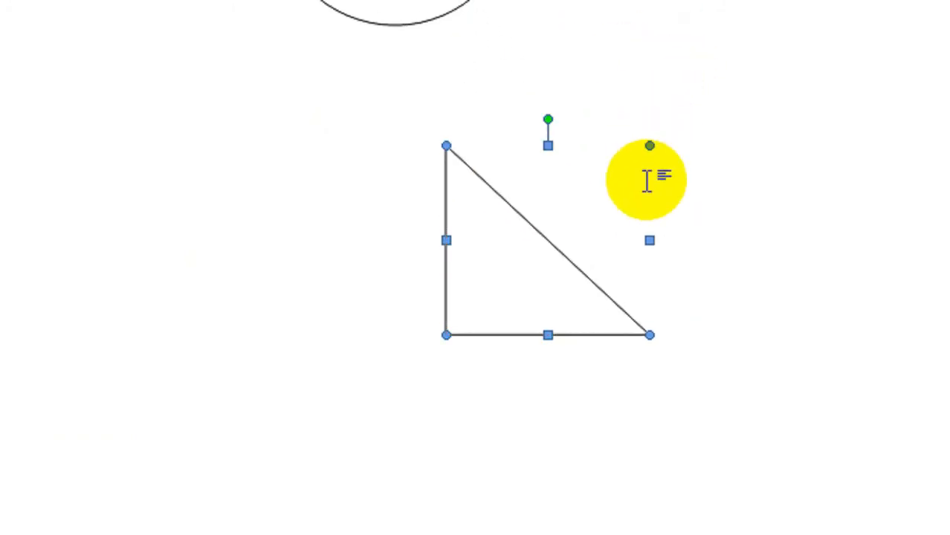
pyautogui.click(568, 248)
pyautogui.click(457, 385)
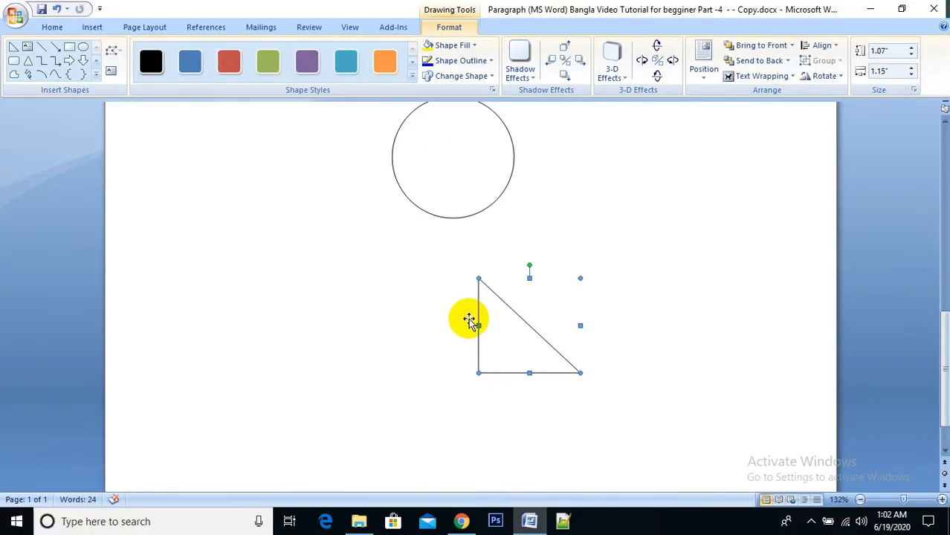
pyautogui.moveTo(515, 334); pyautogui.dragTo(402, 307)
pyautogui.click(490, 297)
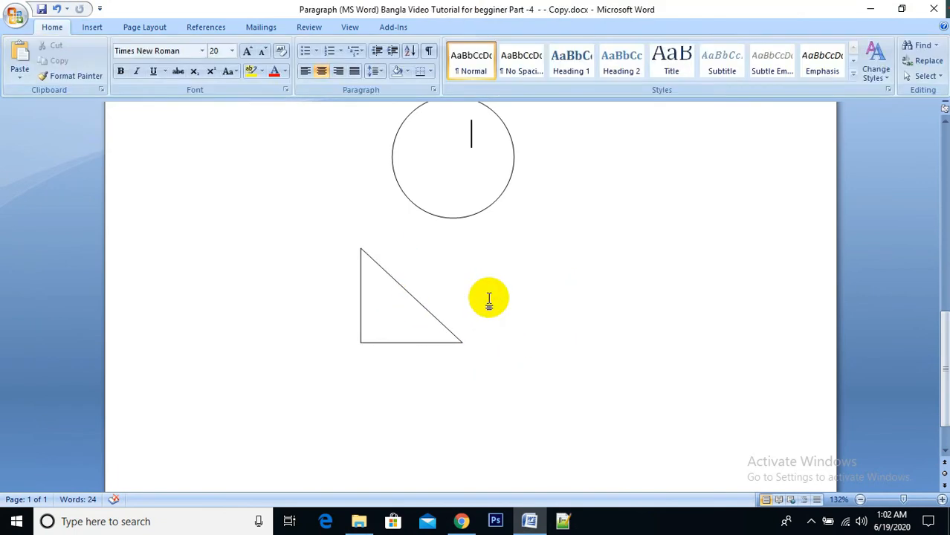
# Step: Insert a Vertical Box List SmartArt graphic below the horizontal line
pyautogui.click(99, 26)
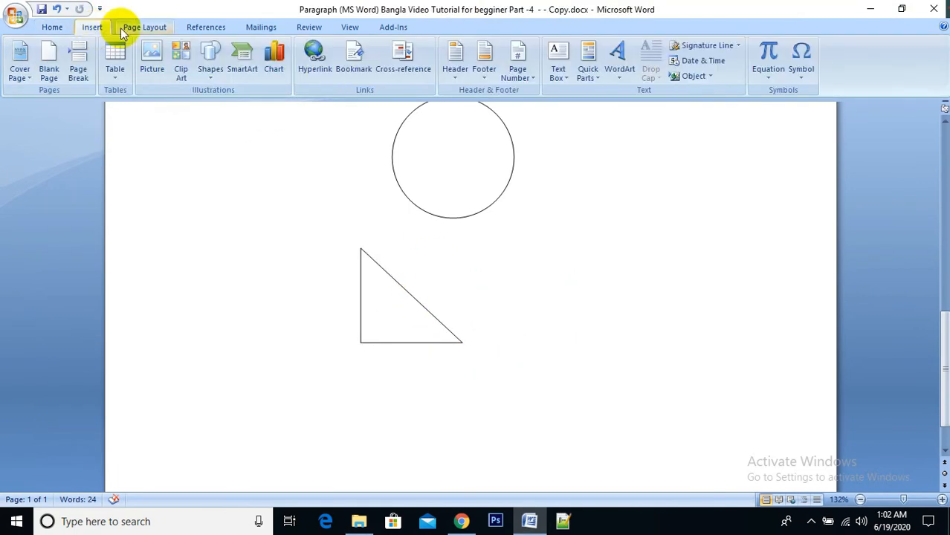
pyautogui.click(213, 65)
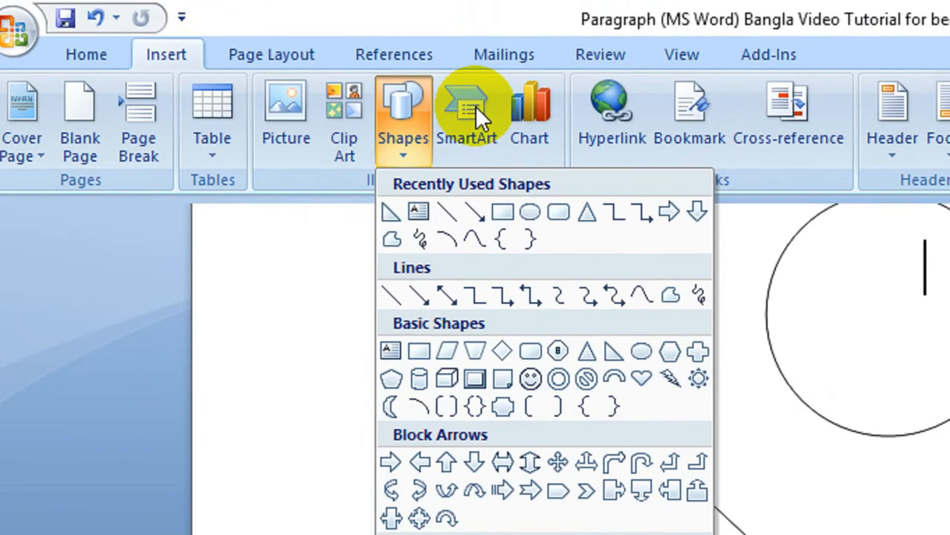
pyautogui.click(249, 48)
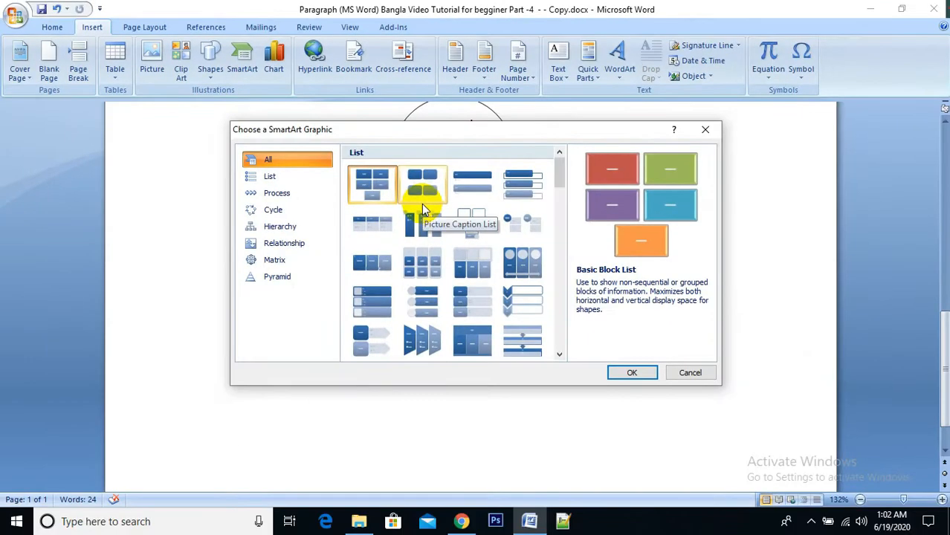
pyautogui.click(269, 176)
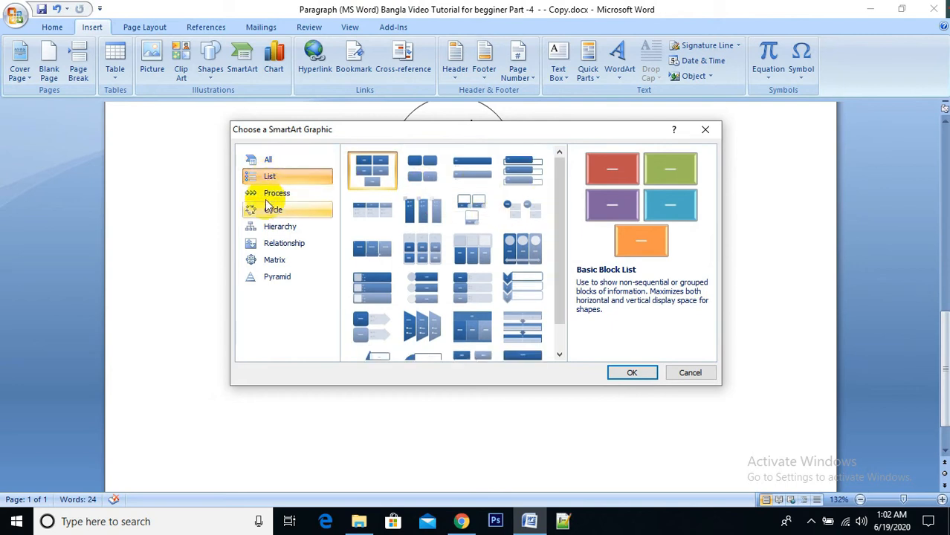
pyautogui.click(273, 210)
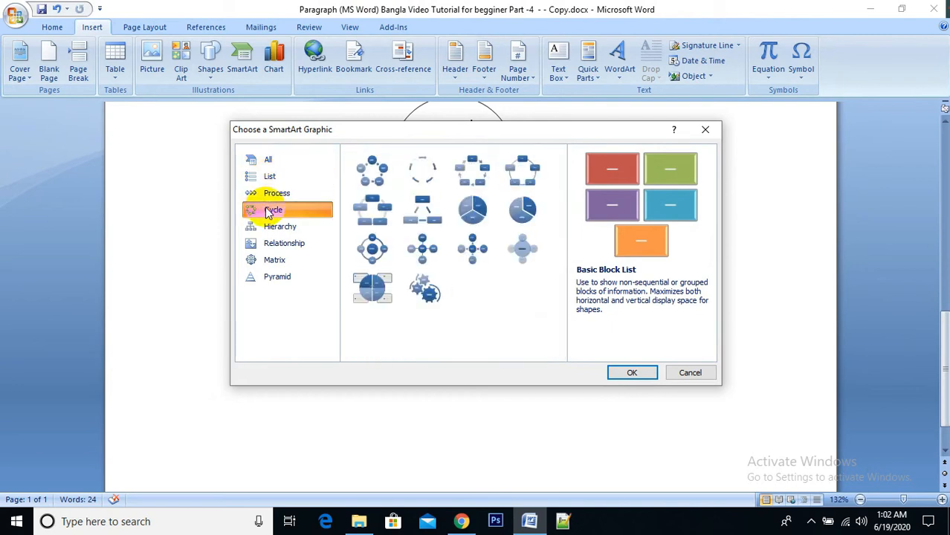
pyautogui.click(283, 243)
pyautogui.click(274, 259)
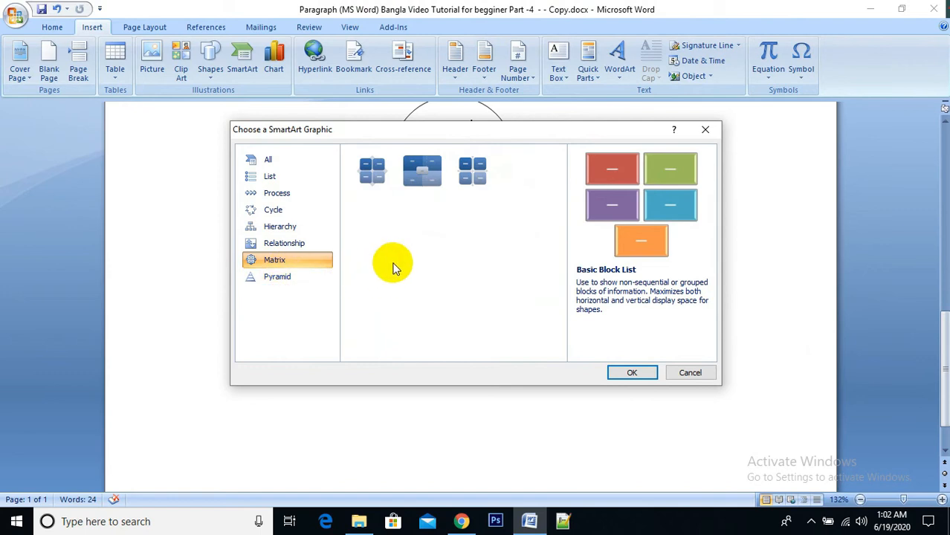
pyautogui.click(269, 176)
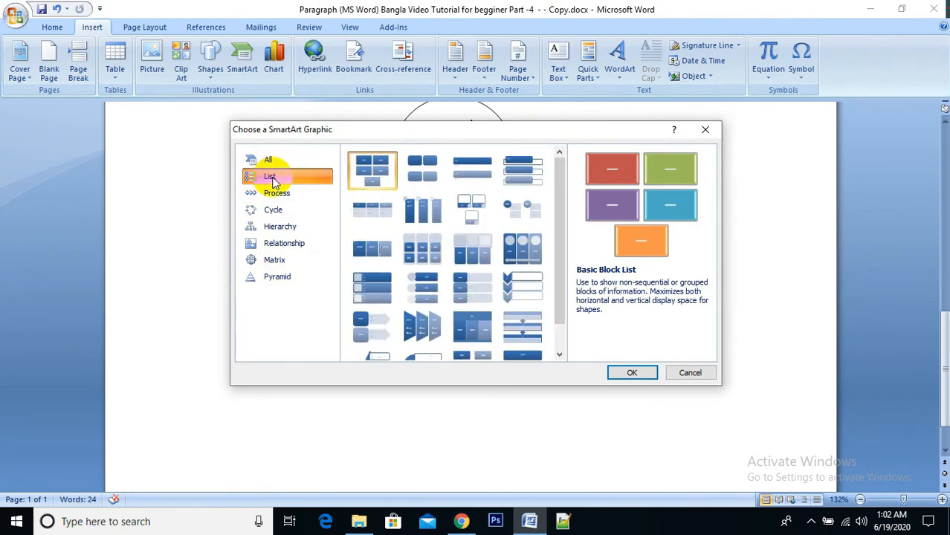
pyautogui.click(267, 160)
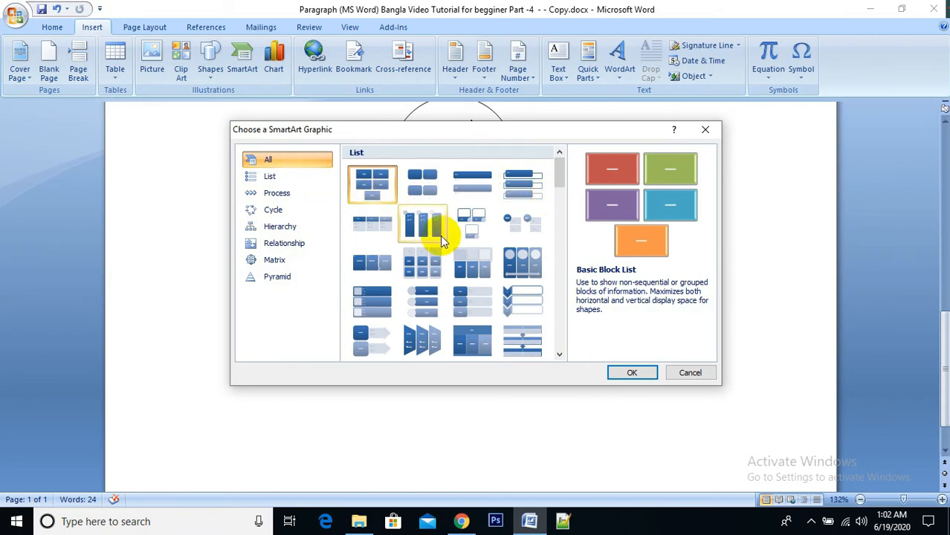
pyautogui.click(532, 187)
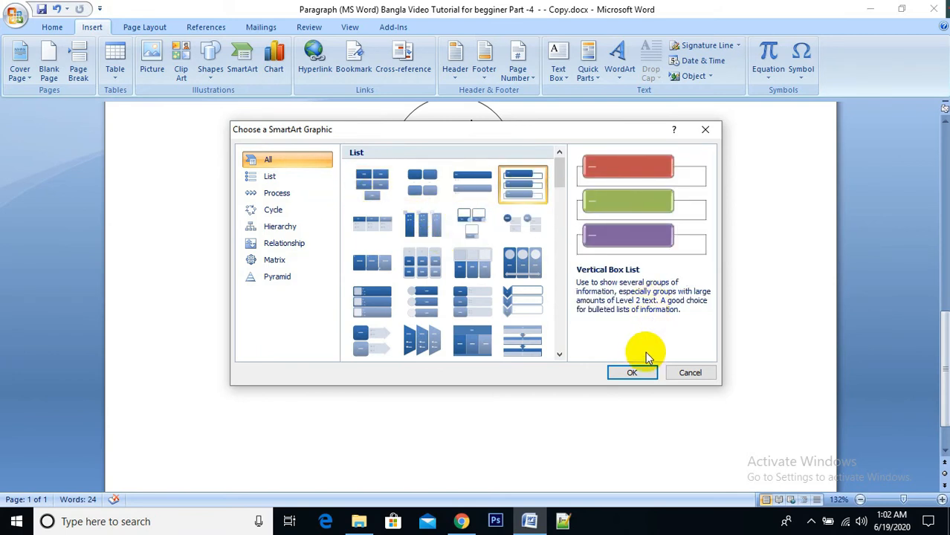
pyautogui.click(632, 374)
# Step: Delete the circle and the right triangle from the area of the SmartArt graphic
pyautogui.moveTo(350, 169)
pyautogui.mouseDown()
pyautogui.moveTo(343, 149)
pyautogui.moveTo(364, 283)
pyautogui.moveTo(475, 279)
pyautogui.moveTo(555, 157)
pyautogui.mouseUp()
pyautogui.click(479, 153)
pyautogui.press('Delete')
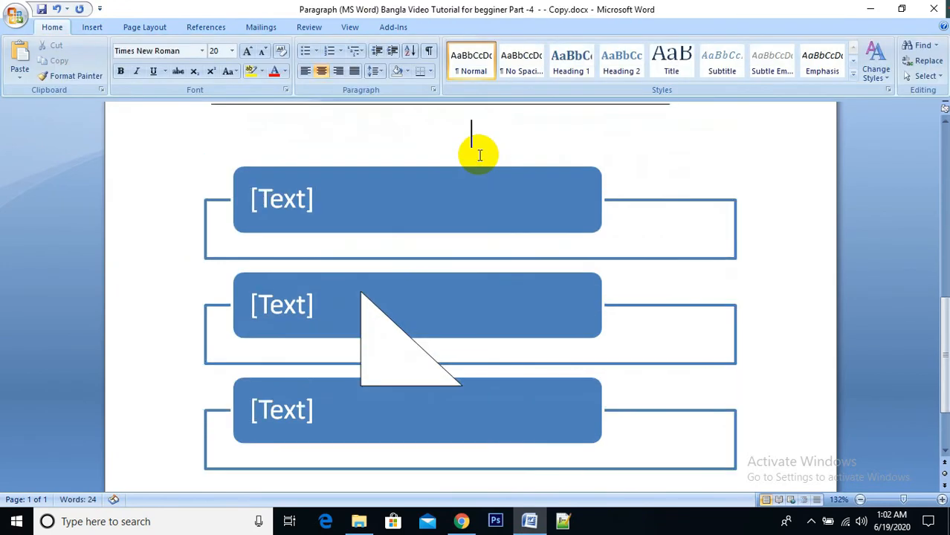
pyautogui.click(399, 336)
pyautogui.press('Delete')
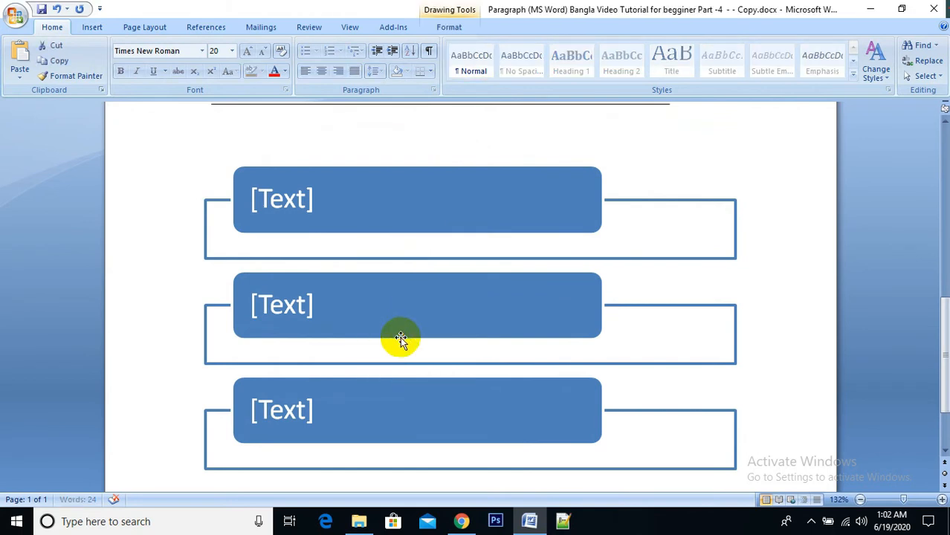
# Step: Move the SmartArt graphic up beneath the horizontal line and label its three boxes Bangladesh, India and Pakistan
pyautogui.click(483, 209)
pyautogui.moveTo(483, 210); pyautogui.dragTo(672, 147)
pyautogui.click(358, 151)
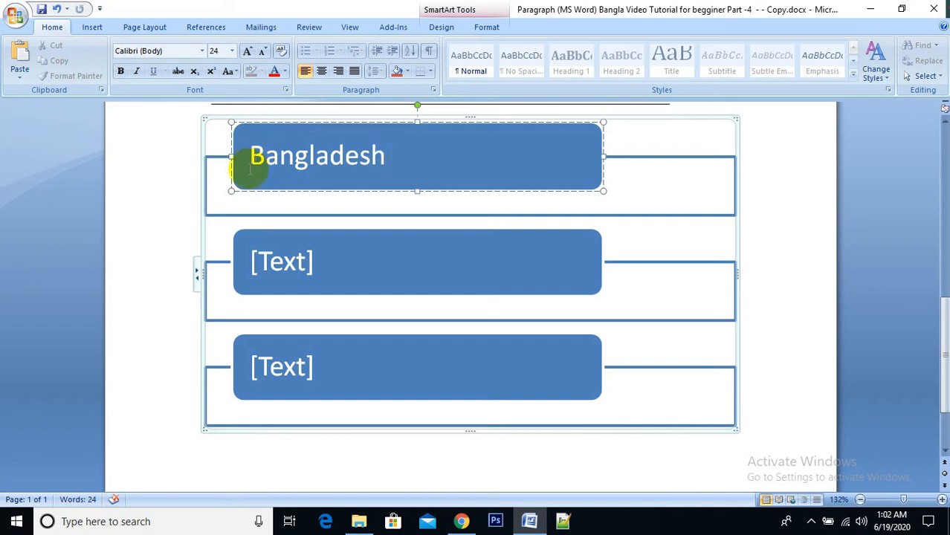
pyautogui.click(318, 266)
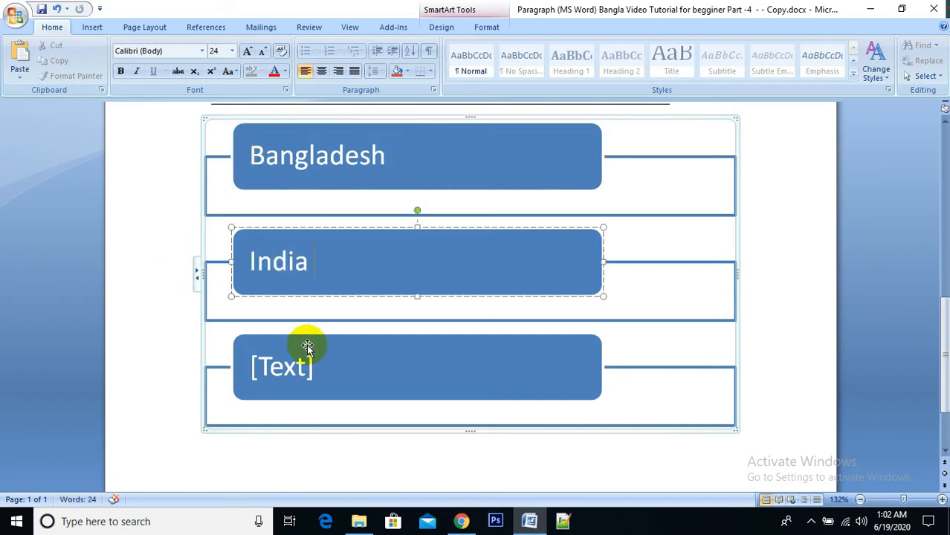
pyautogui.click(325, 365)
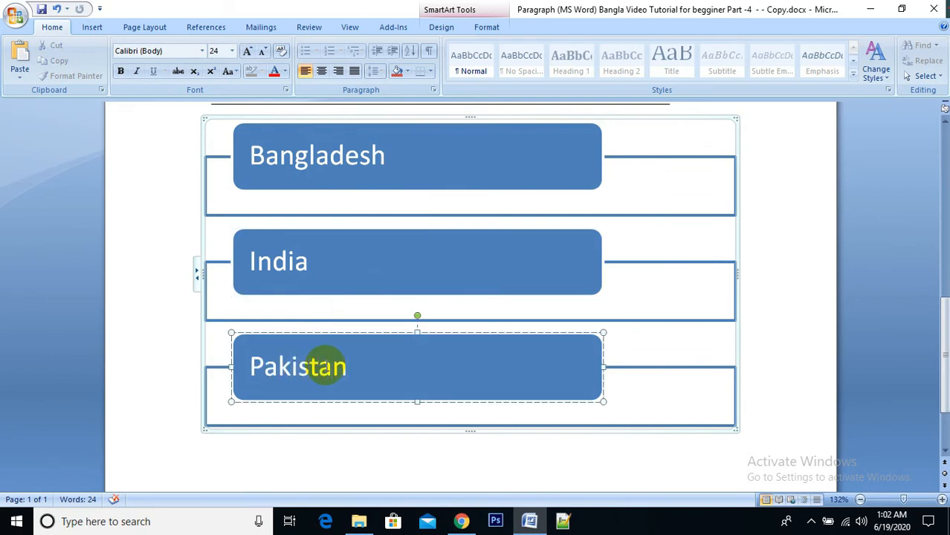
pyautogui.moveTo(683, 120); pyautogui.dragTo(689, 133)
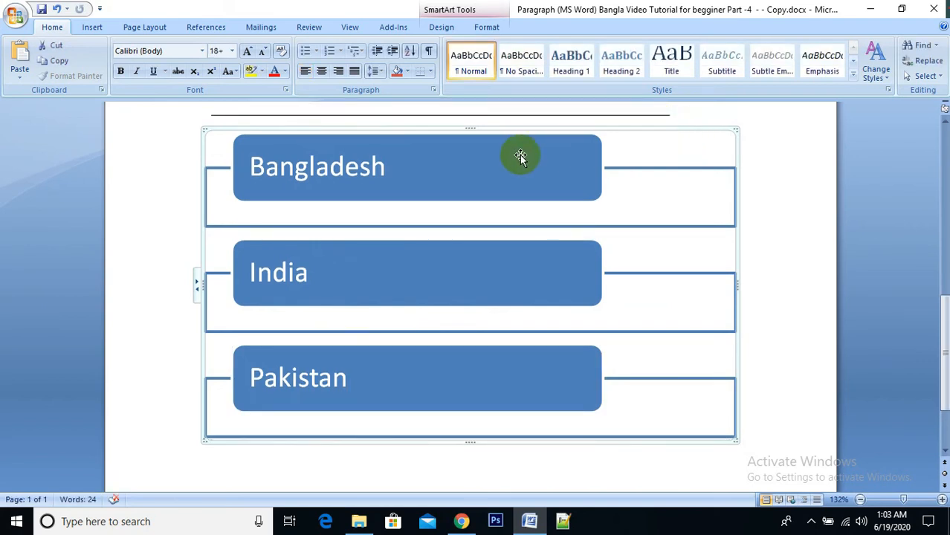
pyautogui.click(431, 180)
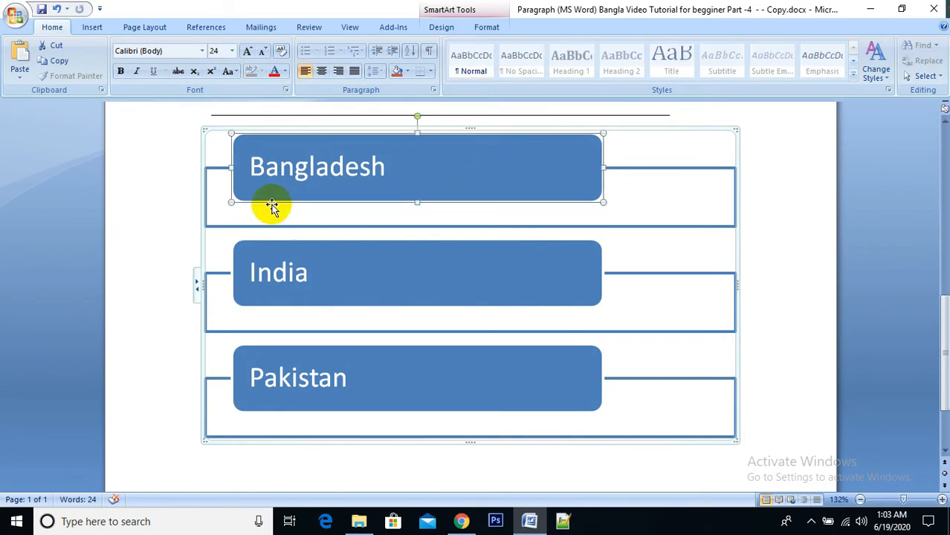
# Step: With the SmartArt graphic's line selected, look through the Line, Pie, Bar, XY (Scatter), Surface and Bubble chart types available for insertion
pyautogui.click(155, 176)
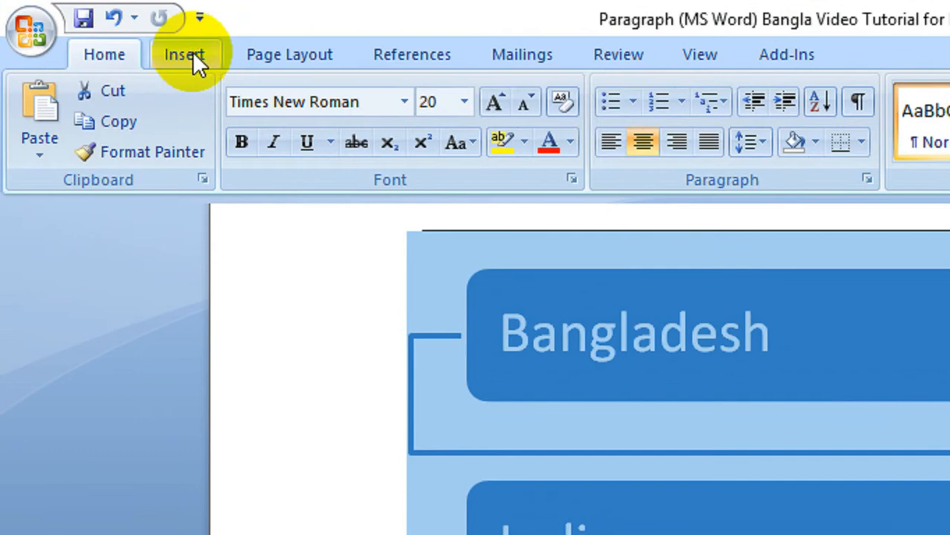
pyautogui.click(192, 51)
pyautogui.click(557, 126)
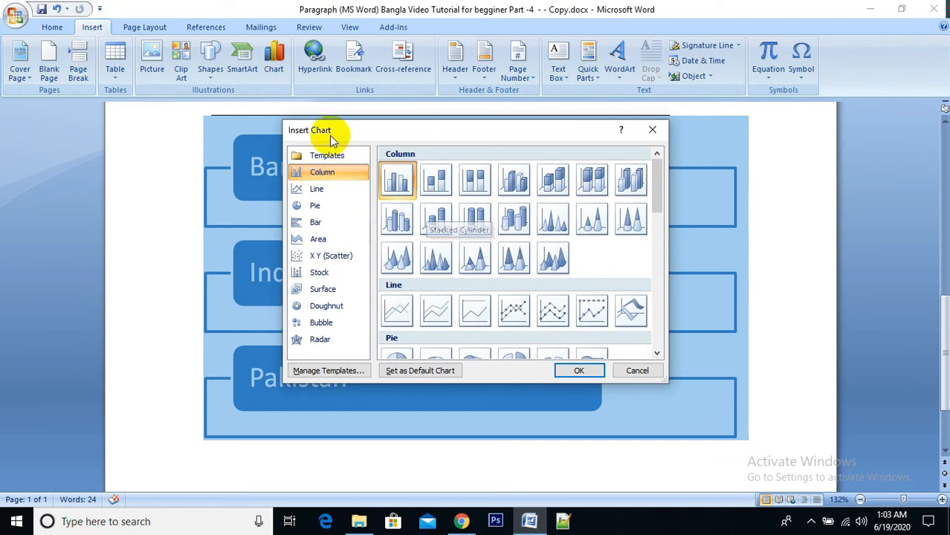
pyautogui.click(317, 189)
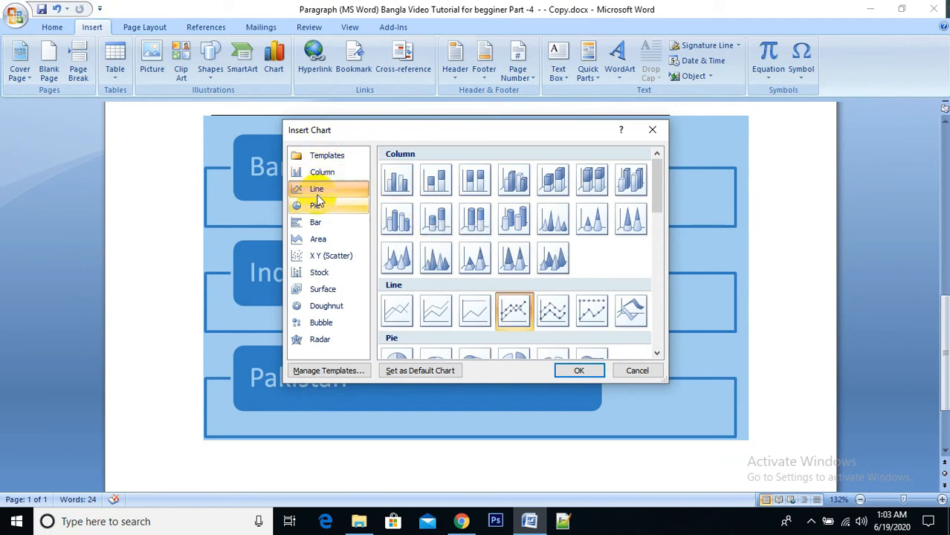
pyautogui.click(317, 210)
pyautogui.click(317, 225)
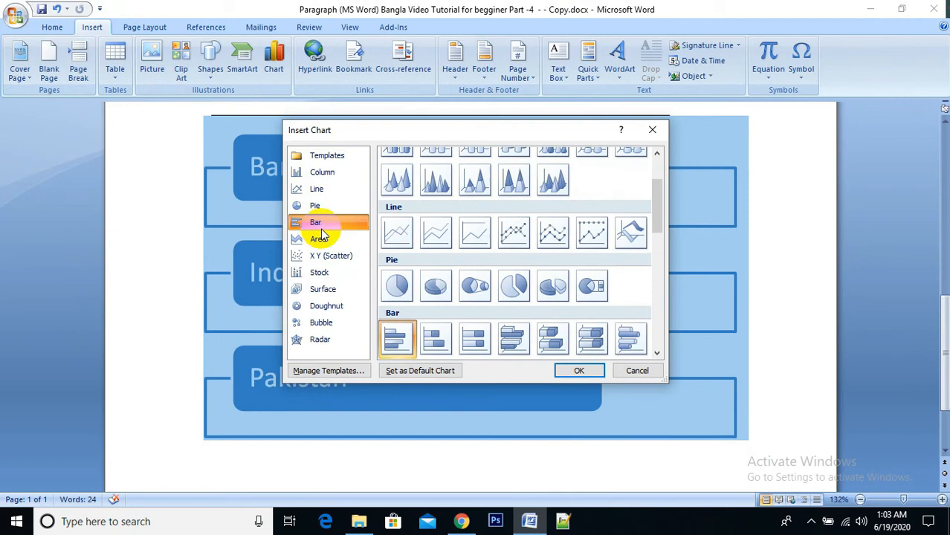
pyautogui.click(327, 173)
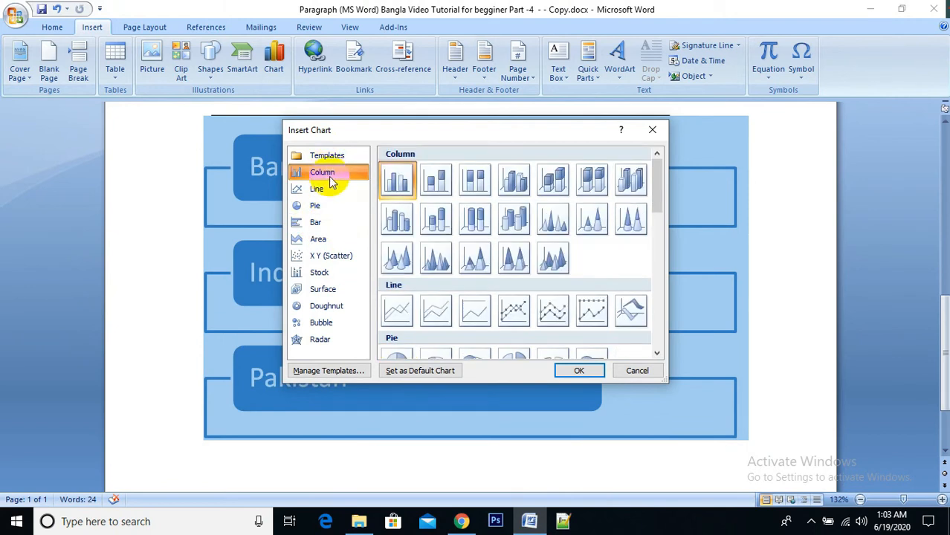
pyautogui.click(324, 190)
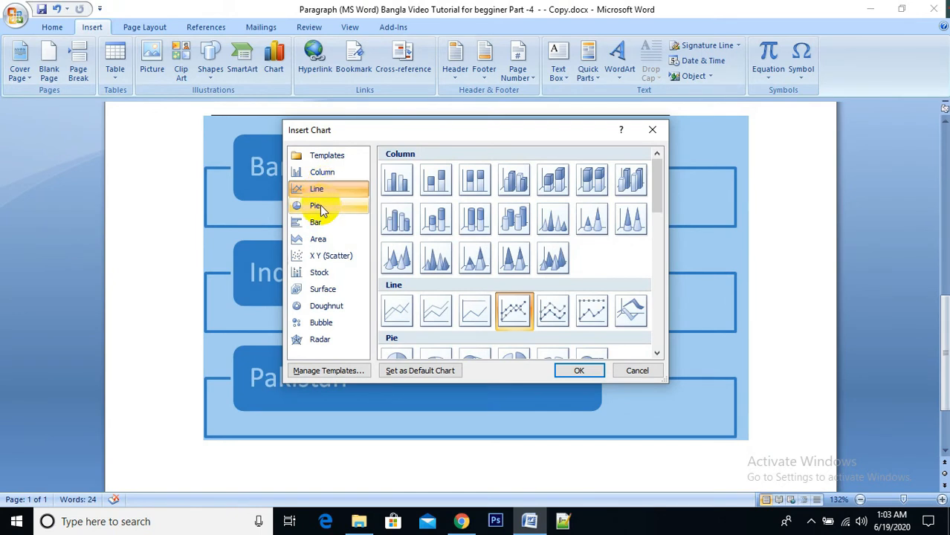
pyautogui.click(317, 206)
pyautogui.click(327, 256)
pyautogui.click(320, 290)
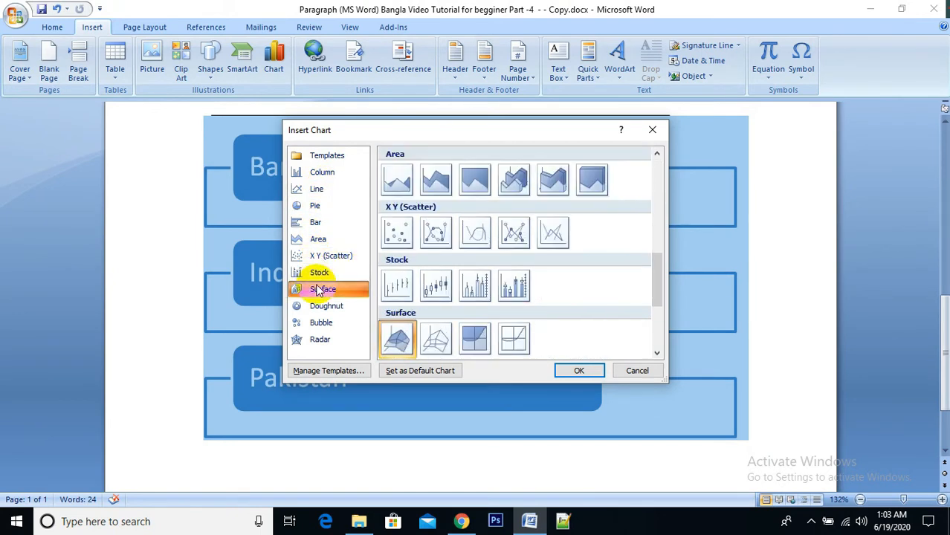
pyautogui.click(321, 323)
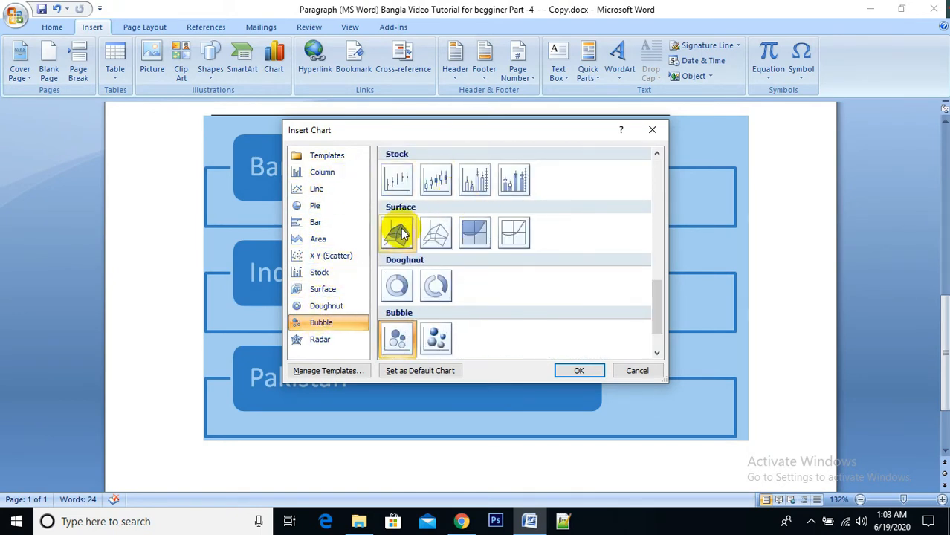
# Step: Replace the selected SmartArt graphic with a Stacked Column chart
pyautogui.click(316, 176)
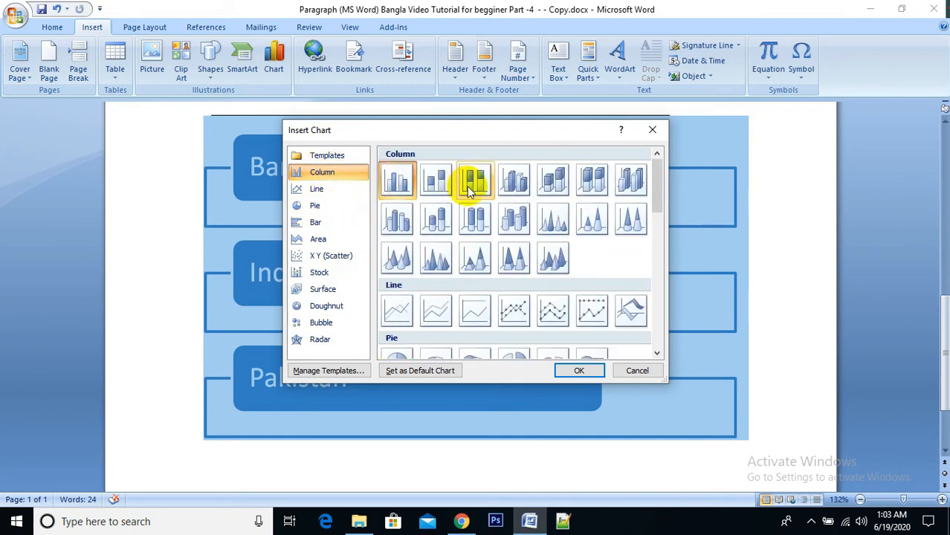
pyautogui.click(435, 180)
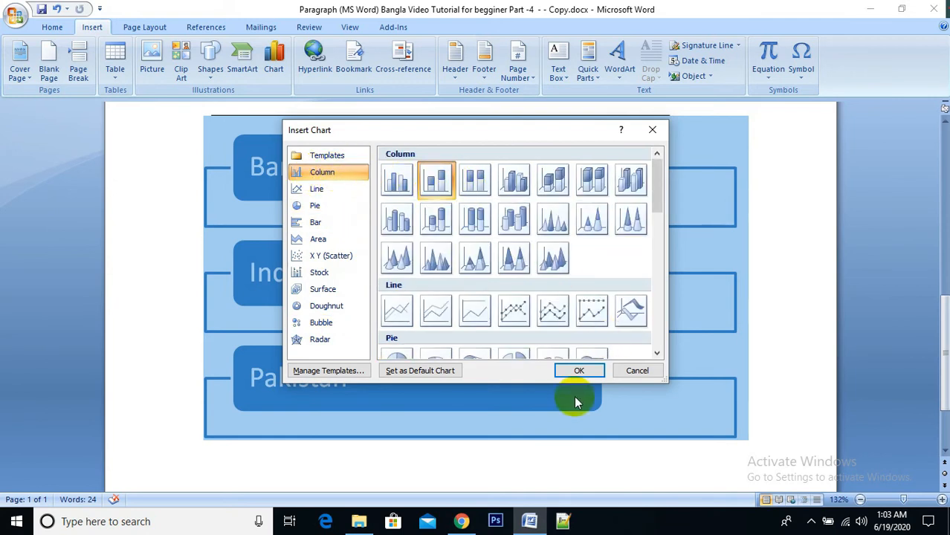
pyautogui.click(586, 376)
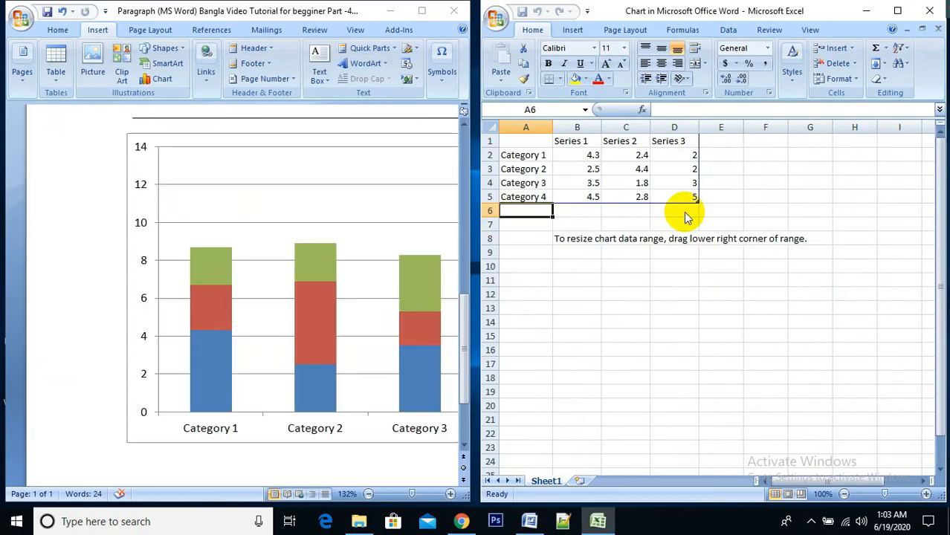
# Step: Maximize the document window and inspect the chart's category axis and its Series 1 columns
pyautogui.click(421, 10)
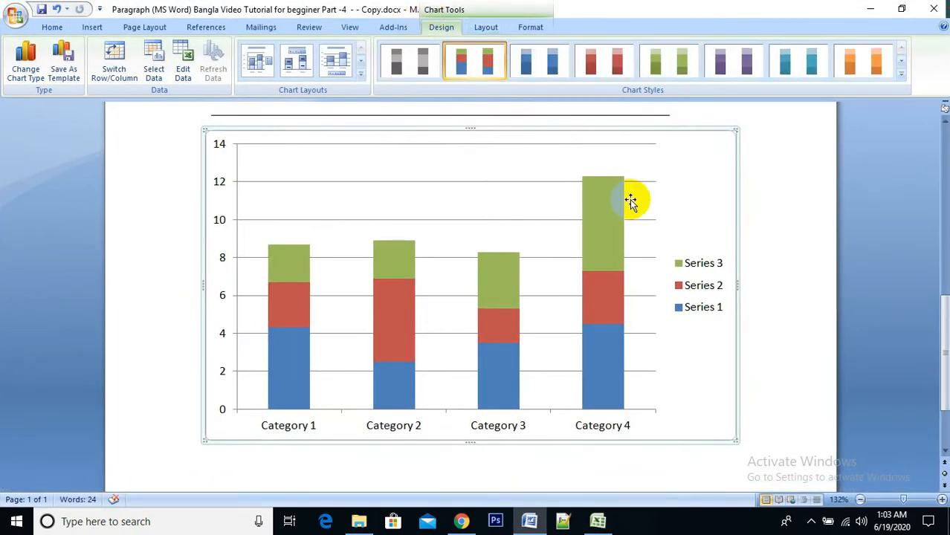
pyautogui.moveTo(948, 329)
pyautogui.mouseDown()
pyautogui.moveTo(946, 288)
pyautogui.moveTo(945, 331)
pyautogui.mouseUp()
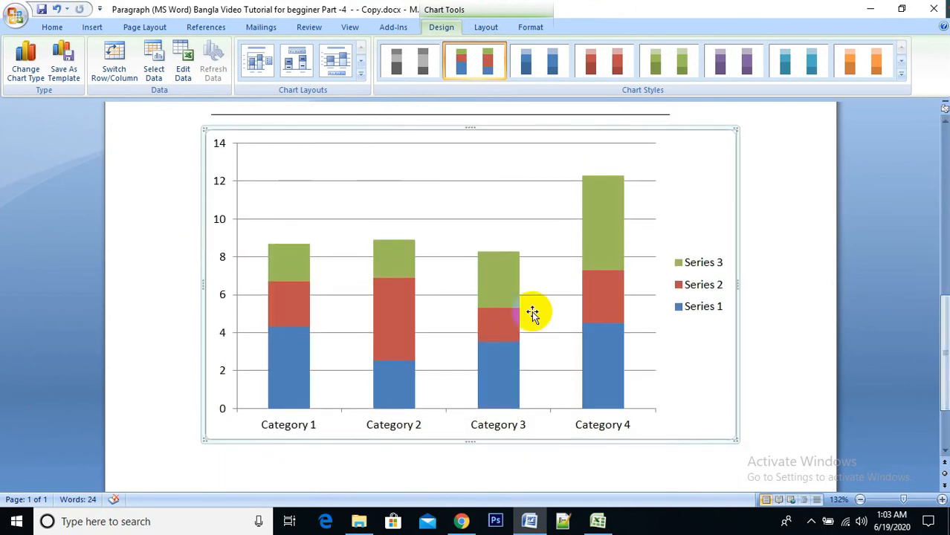
pyautogui.click(287, 436)
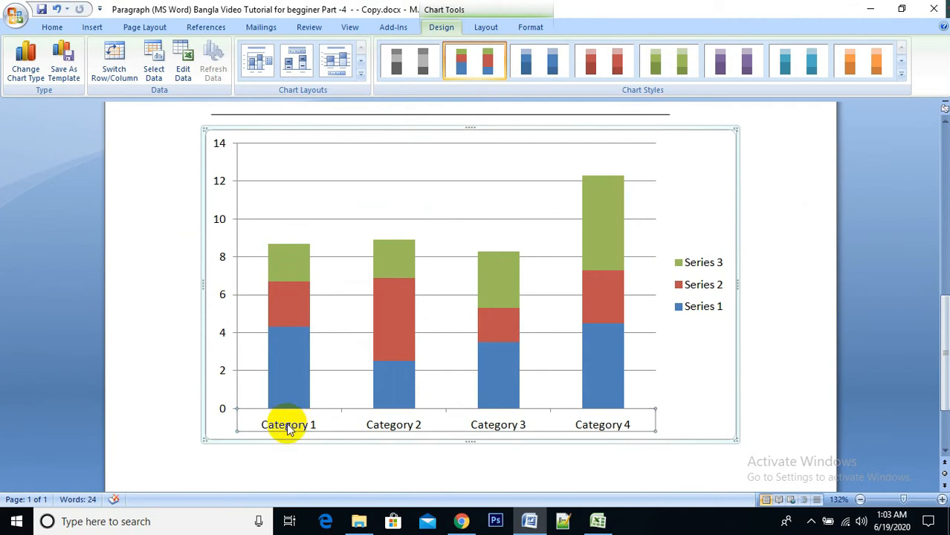
pyautogui.click(286, 338)
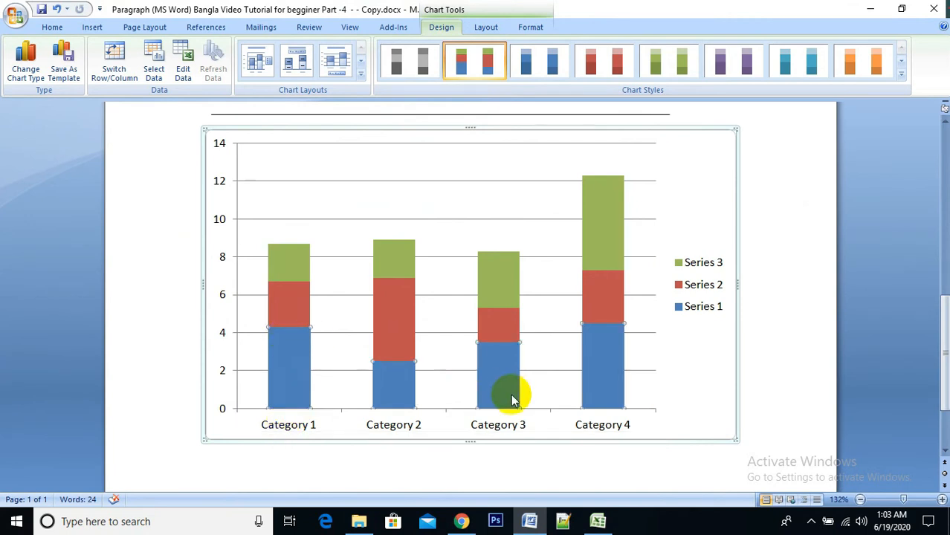
# Step: Bring up the chart's Excel data sheet, restore the Word window beside it and widen Word until the whole chart shows
pyautogui.click(597, 521)
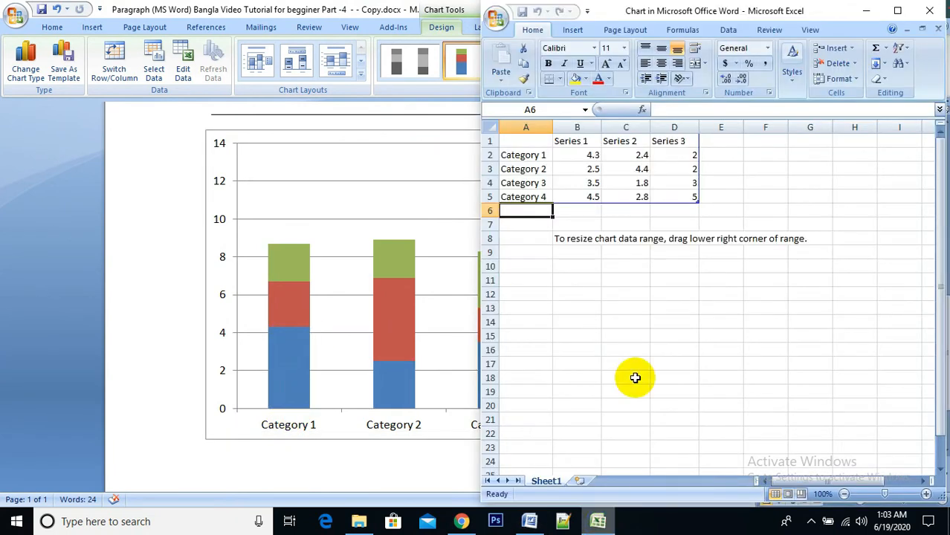
pyautogui.click(636, 170)
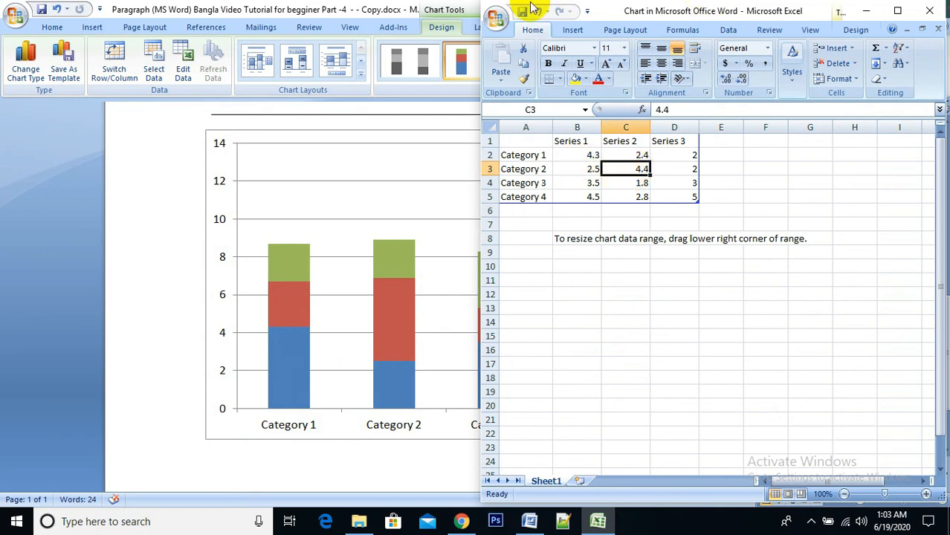
pyautogui.click(367, 6)
pyautogui.doubleClick(366, 6)
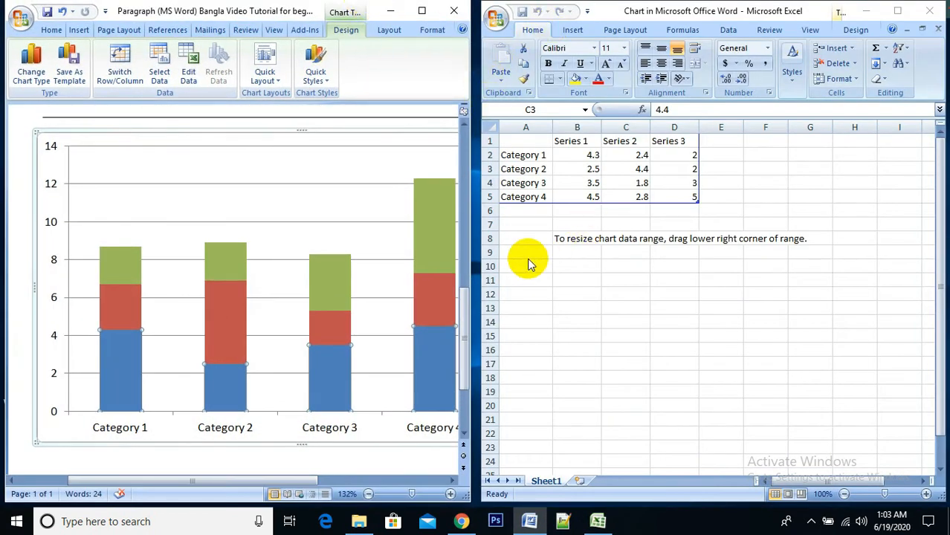
pyautogui.moveTo(470, 231); pyautogui.dragTo(610, 223)
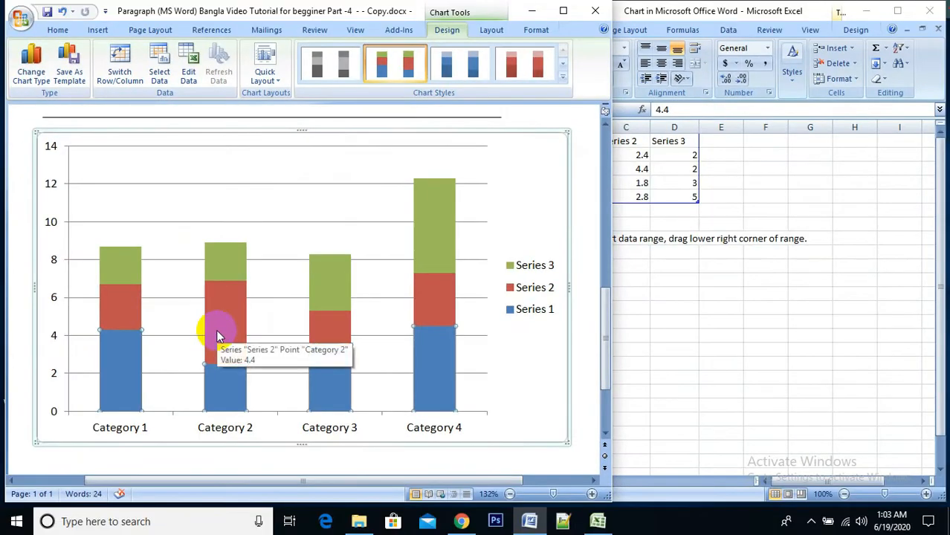
# Step: Compare the chart's category labels and Series 1 to Series 3 legend entries with the headings in the Excel data sheet
pyautogui.click(112, 416)
pyautogui.click(113, 435)
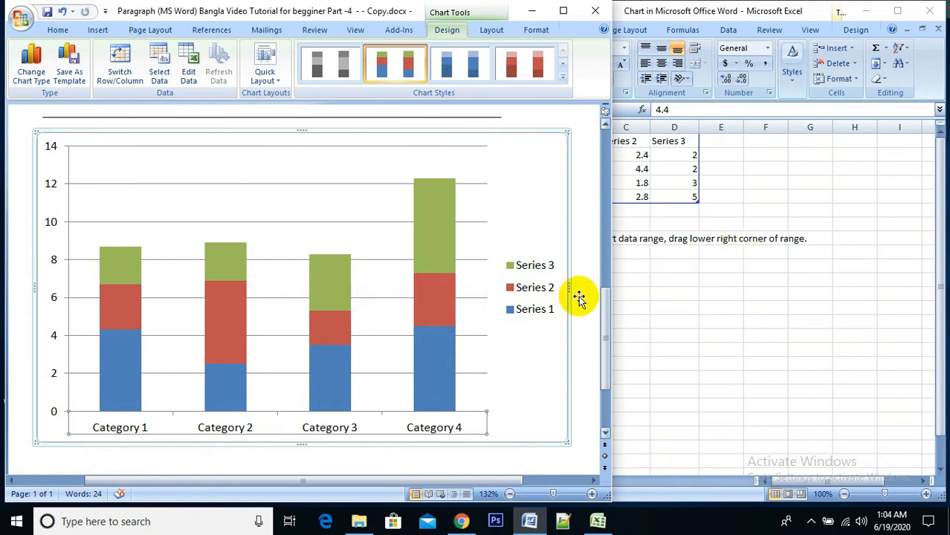
pyautogui.click(532, 272)
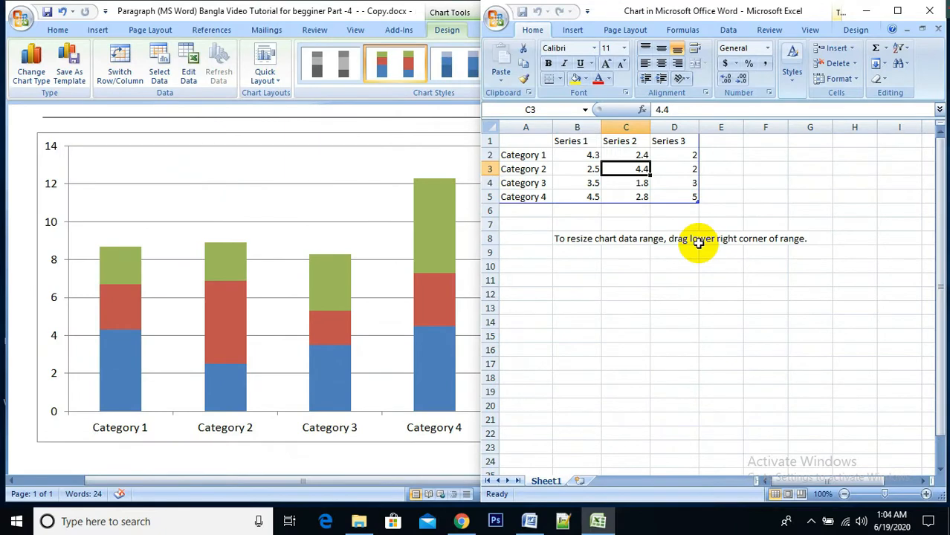
pyautogui.click(576, 140)
pyautogui.click(350, 233)
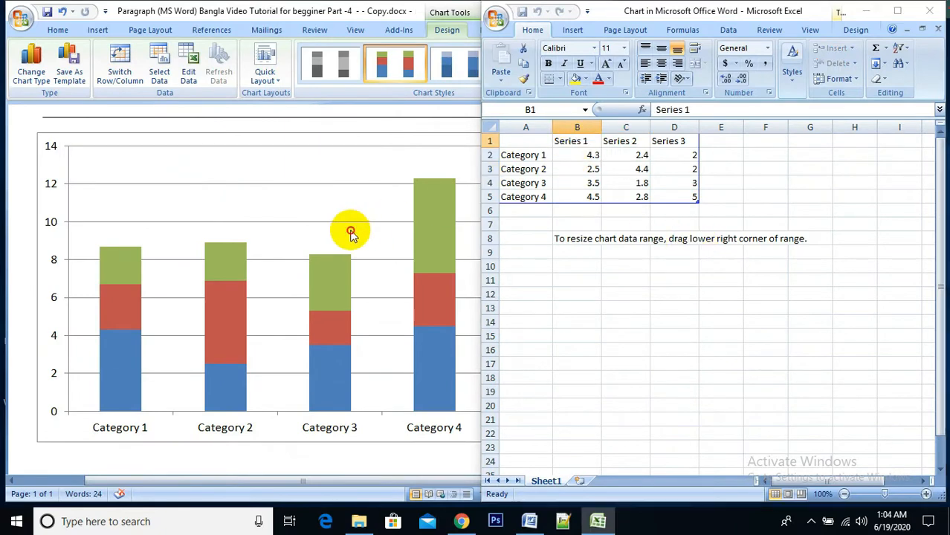
pyautogui.click(546, 264)
pyautogui.click(545, 288)
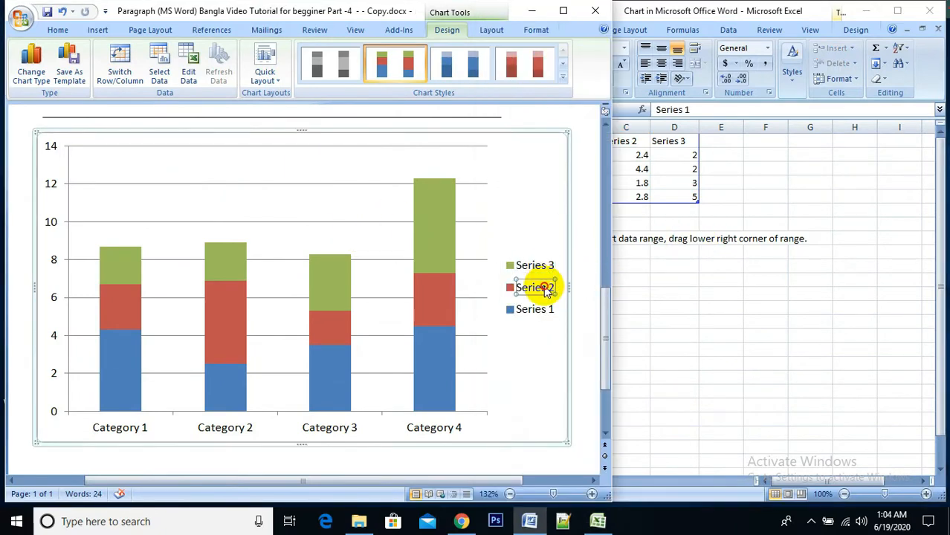
pyautogui.click(546, 312)
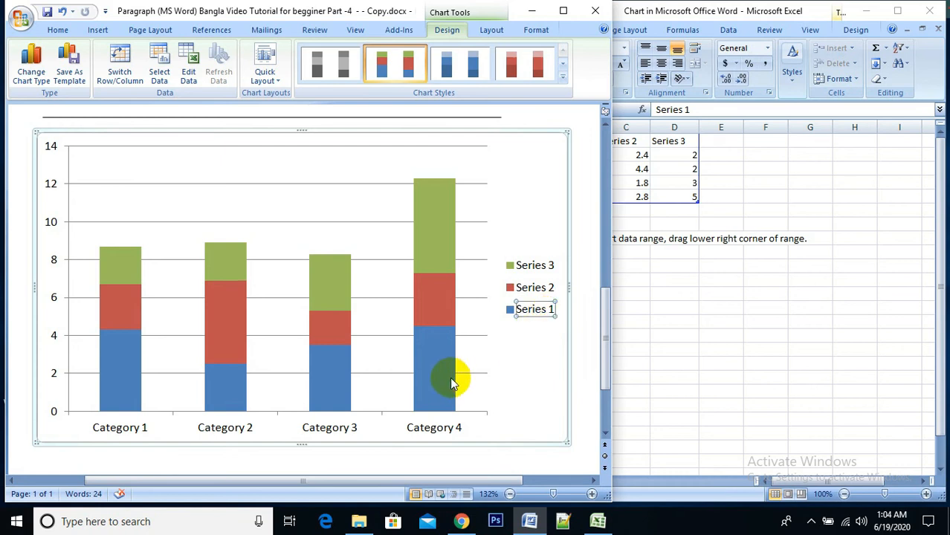
pyautogui.click(433, 435)
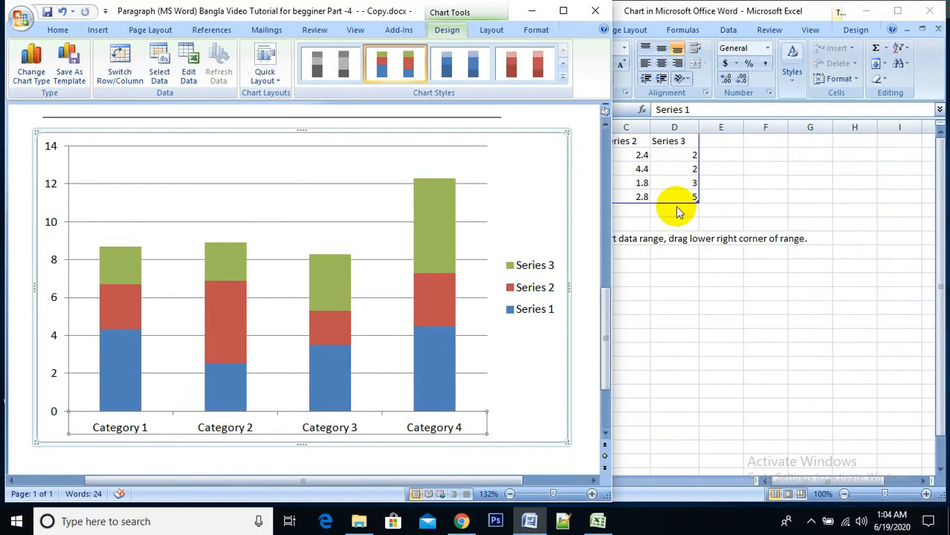
# Step: Inspect the Category 1 row and its series value cells in the Excel data sheet without editing them
pyautogui.click(676, 212)
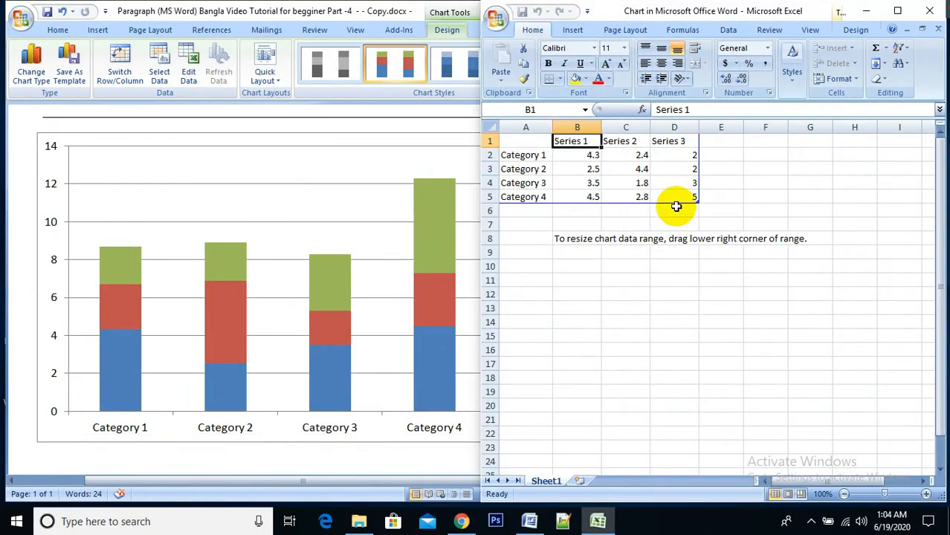
pyautogui.doubleClick(541, 156)
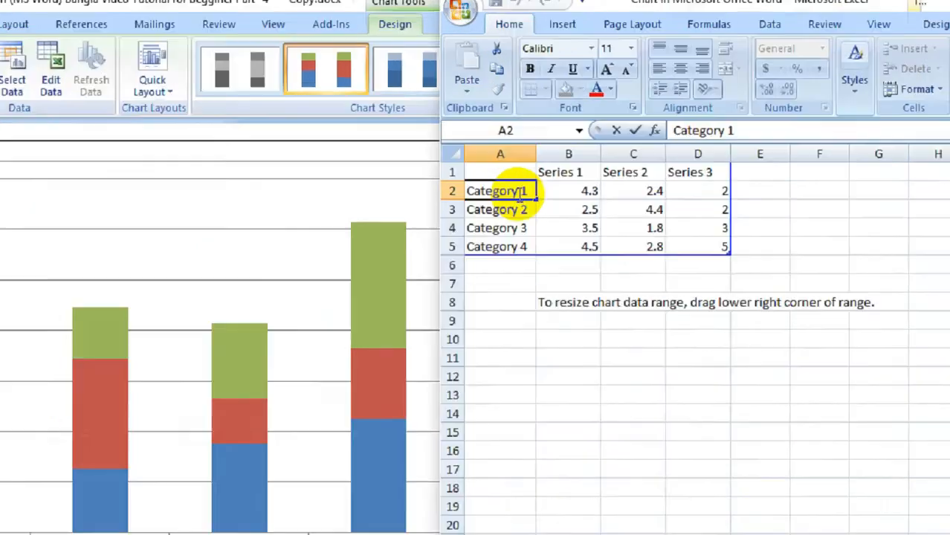
pyautogui.click(577, 155)
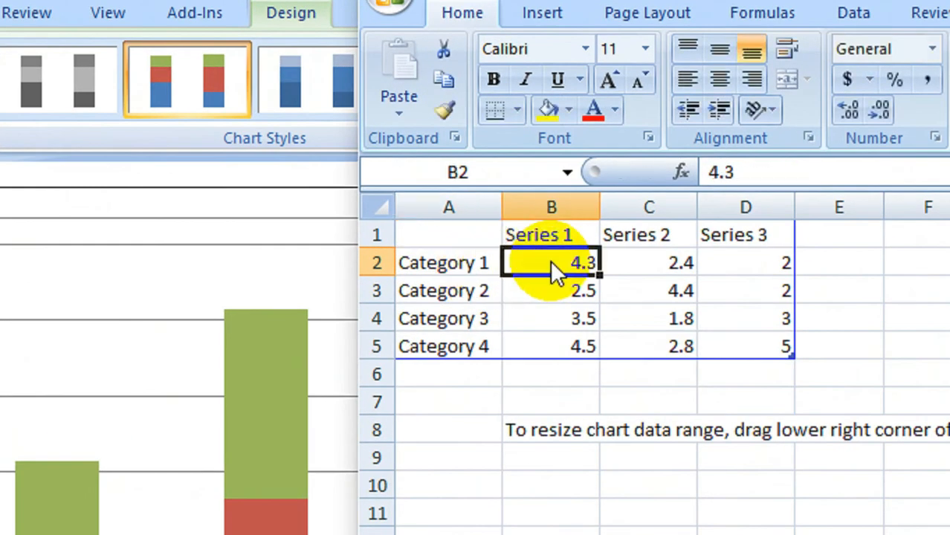
pyautogui.click(678, 266)
pyautogui.doubleClick(754, 293)
pyautogui.click(679, 403)
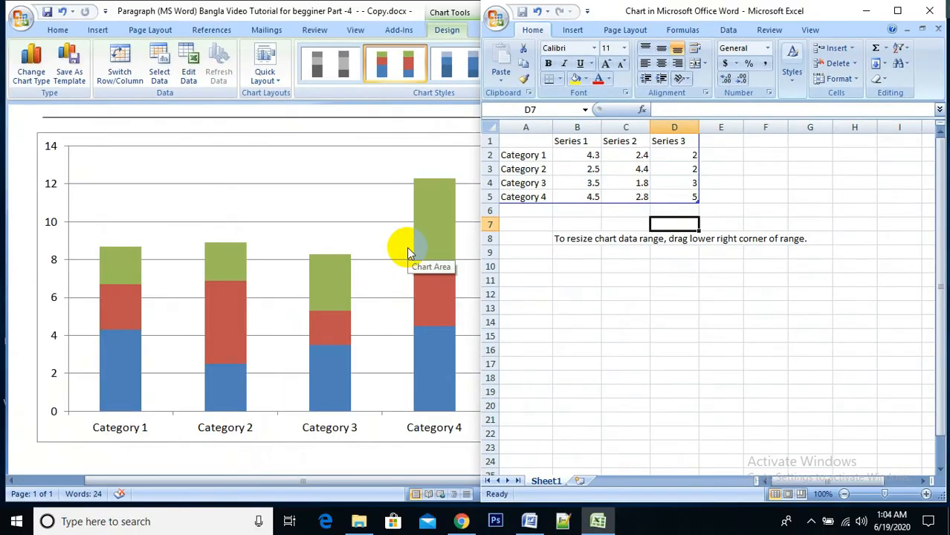
# Step: Switch back to the Word document, maximize its window and display the illustration insertion commands
pyautogui.click(406, 247)
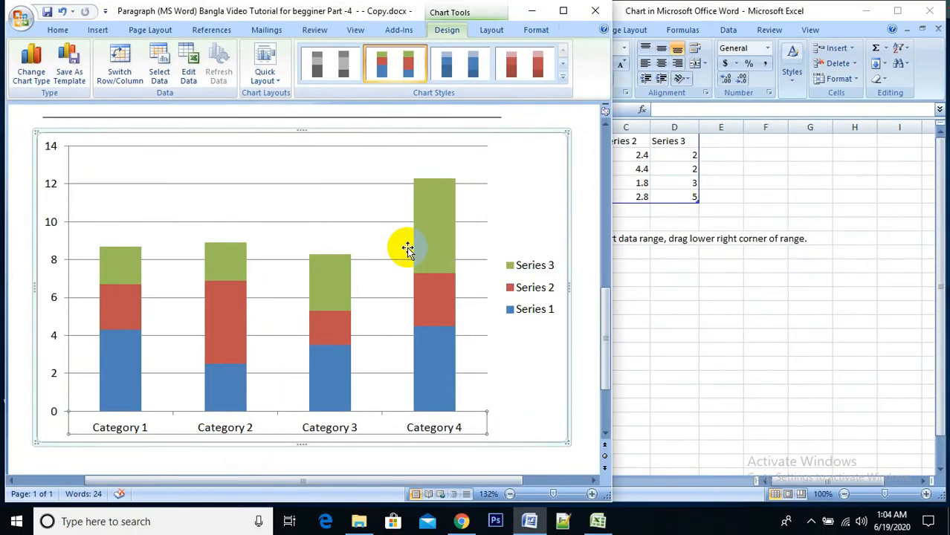
pyautogui.click(564, 12)
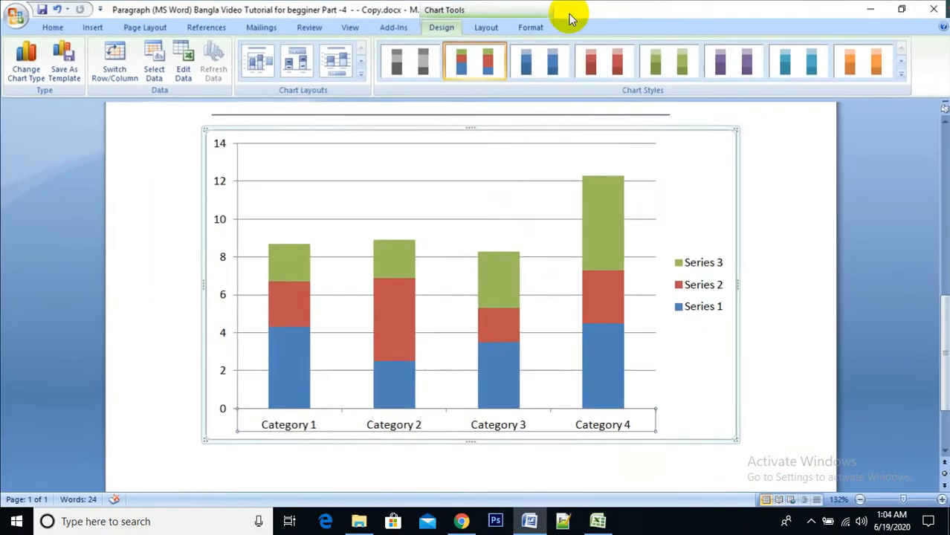
pyautogui.click(62, 27)
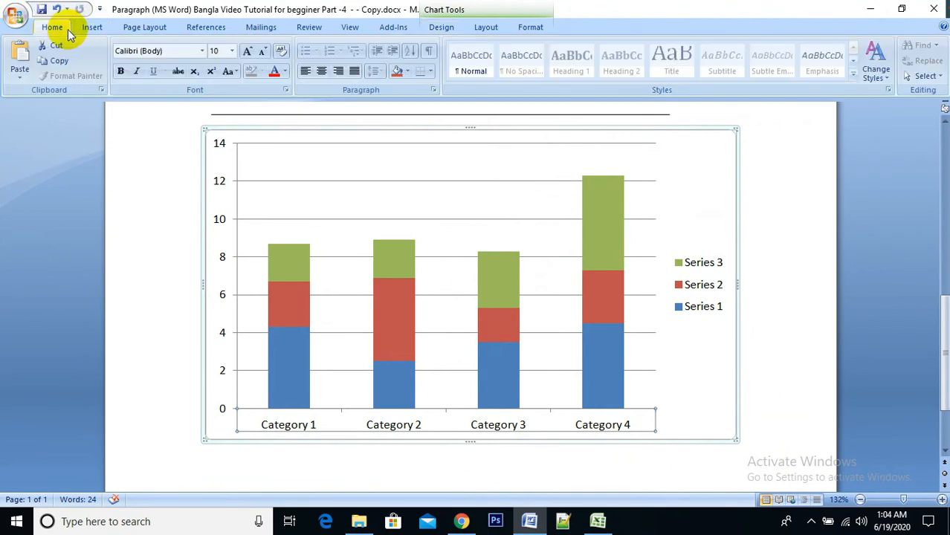
pyautogui.click(91, 28)
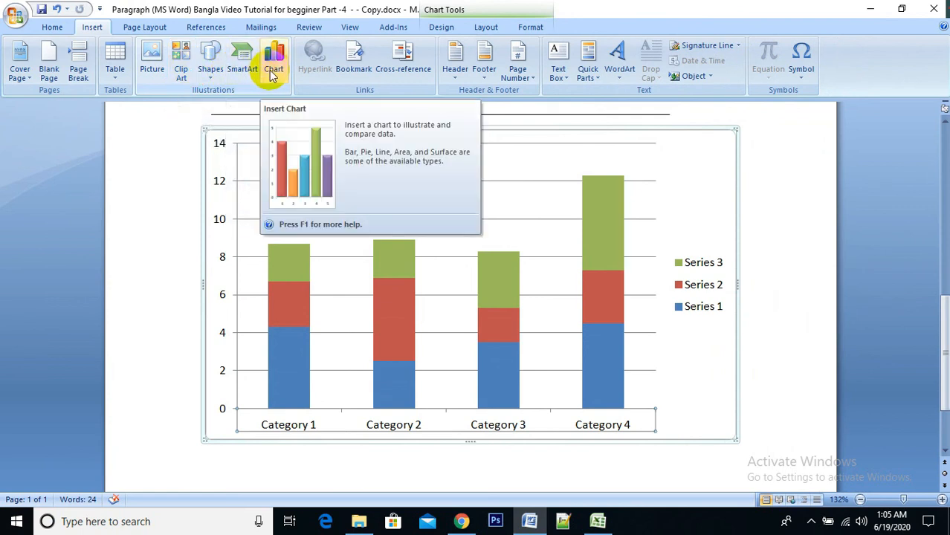
# Step: Examine the Series 1, Series 2 and Series 3 segments in the columns of the stacked column chart
pyautogui.click(411, 249)
pyautogui.click(586, 298)
pyautogui.click(585, 341)
pyautogui.click(481, 370)
pyautogui.click(493, 306)
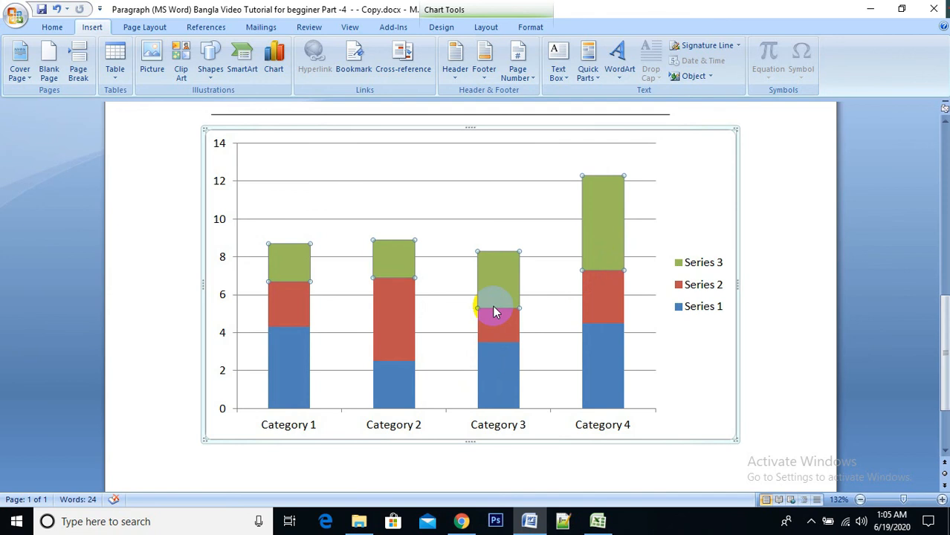
pyautogui.click(391, 256)
pyautogui.click(287, 310)
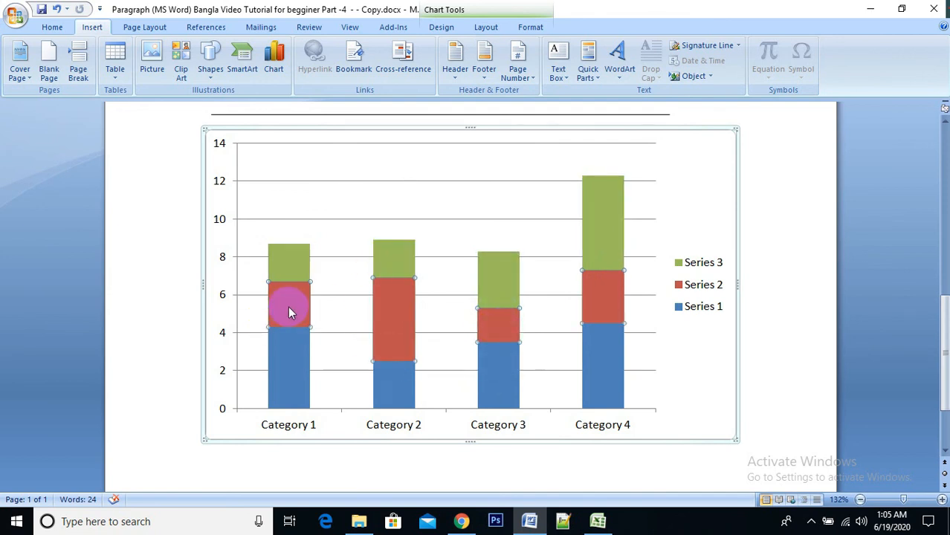
pyautogui.click(301, 361)
pyautogui.click(404, 383)
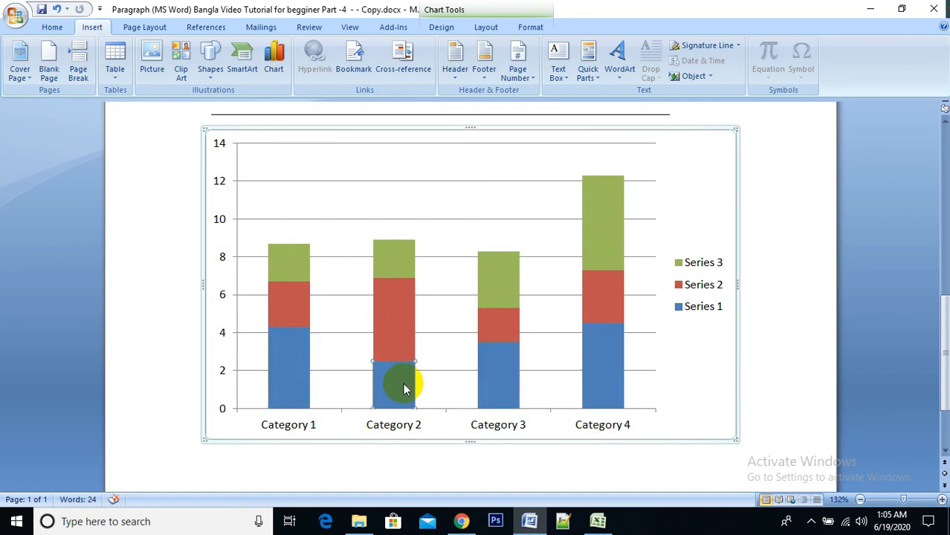
pyautogui.click(402, 343)
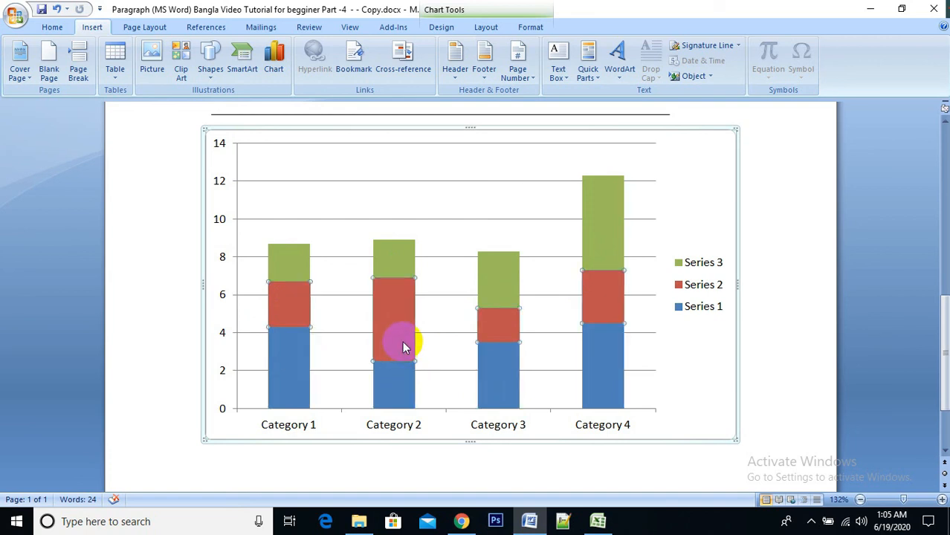